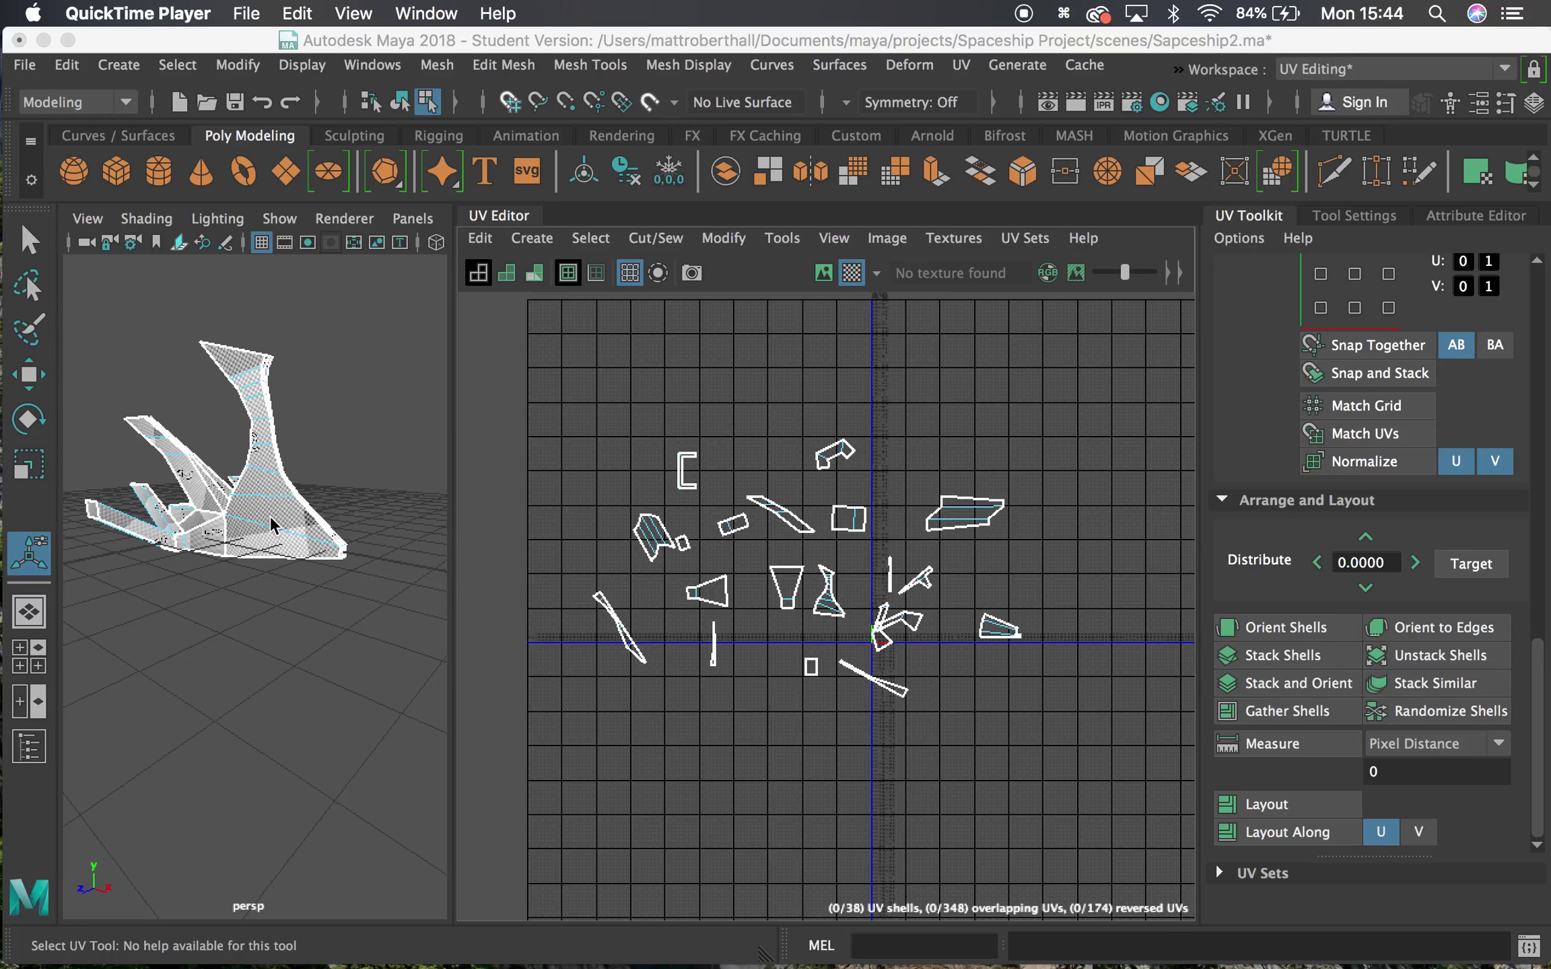
Select one of the two stacked trapezoidal UV shells and scale it up larger than its duplicate
{"action": "left_click_drag", "start_coordinate": [245, 486], "coordinate": [290, 515], "text": "alt"}
{"action": "scroll", "coordinate": [232, 502], "scroll_direction": "up", "scroll_amount": 5}
{"action": "middle_click_drag", "start_coordinate": [218, 497], "coordinate": [294, 593], "text": "alt"}
{"action": "right_click_drag", "start_coordinate": [295, 592], "coordinate": [165, 515], "text": "alt"}
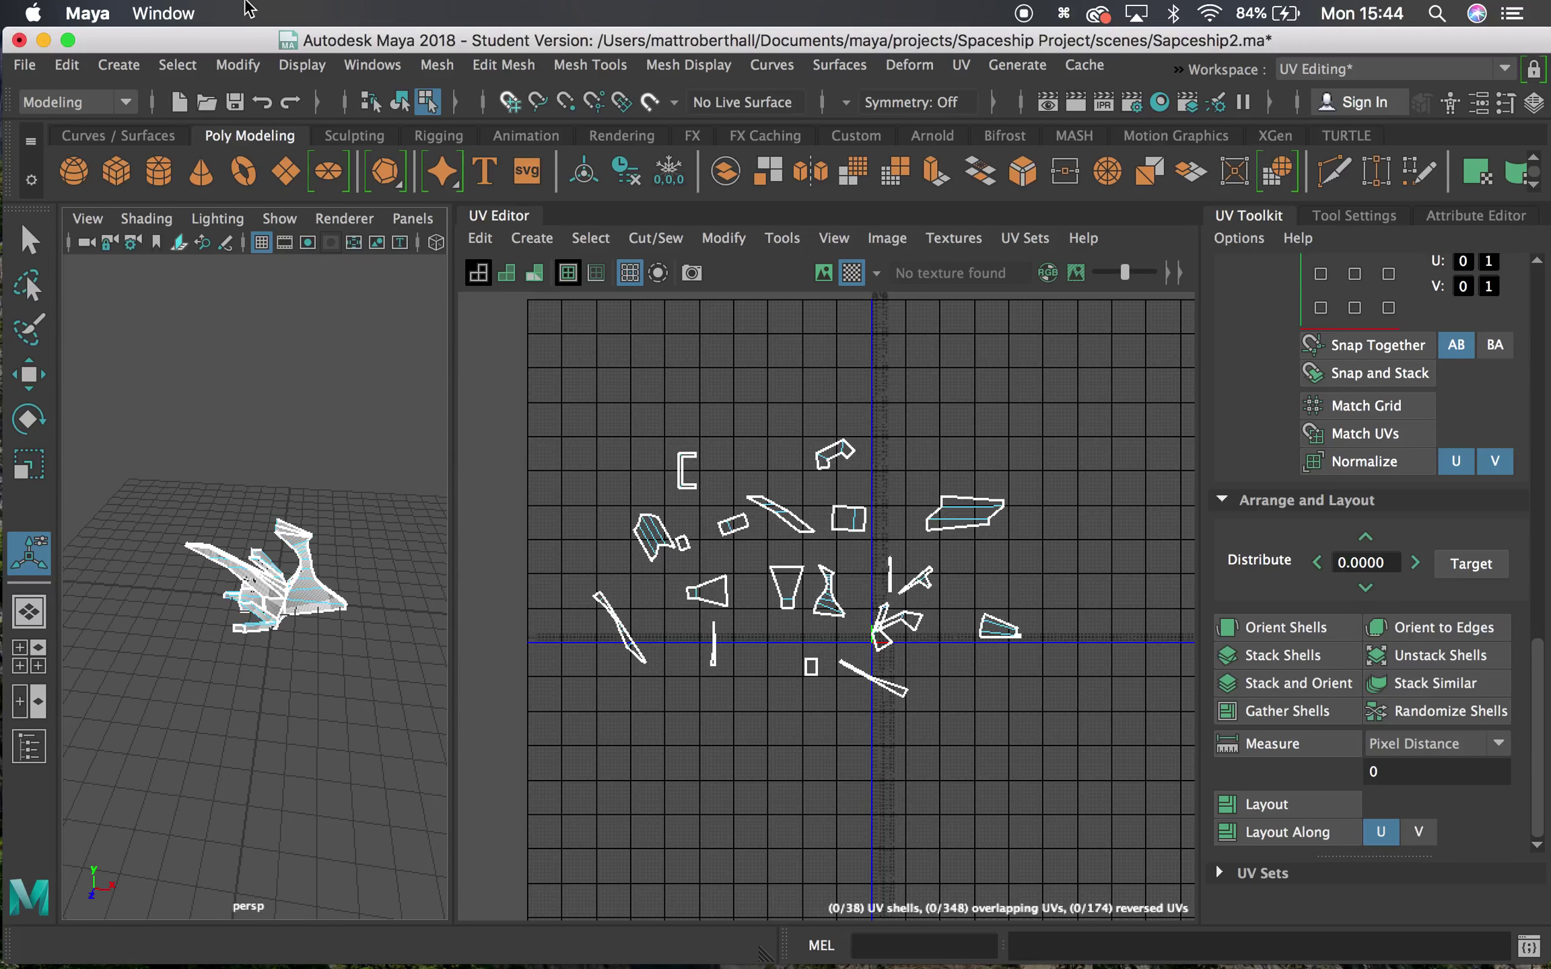
{"action": "left_click", "coordinate": [400, 104]}
{"action": "scroll", "coordinate": [273, 716], "scroll_direction": "up", "scroll_amount": 8}
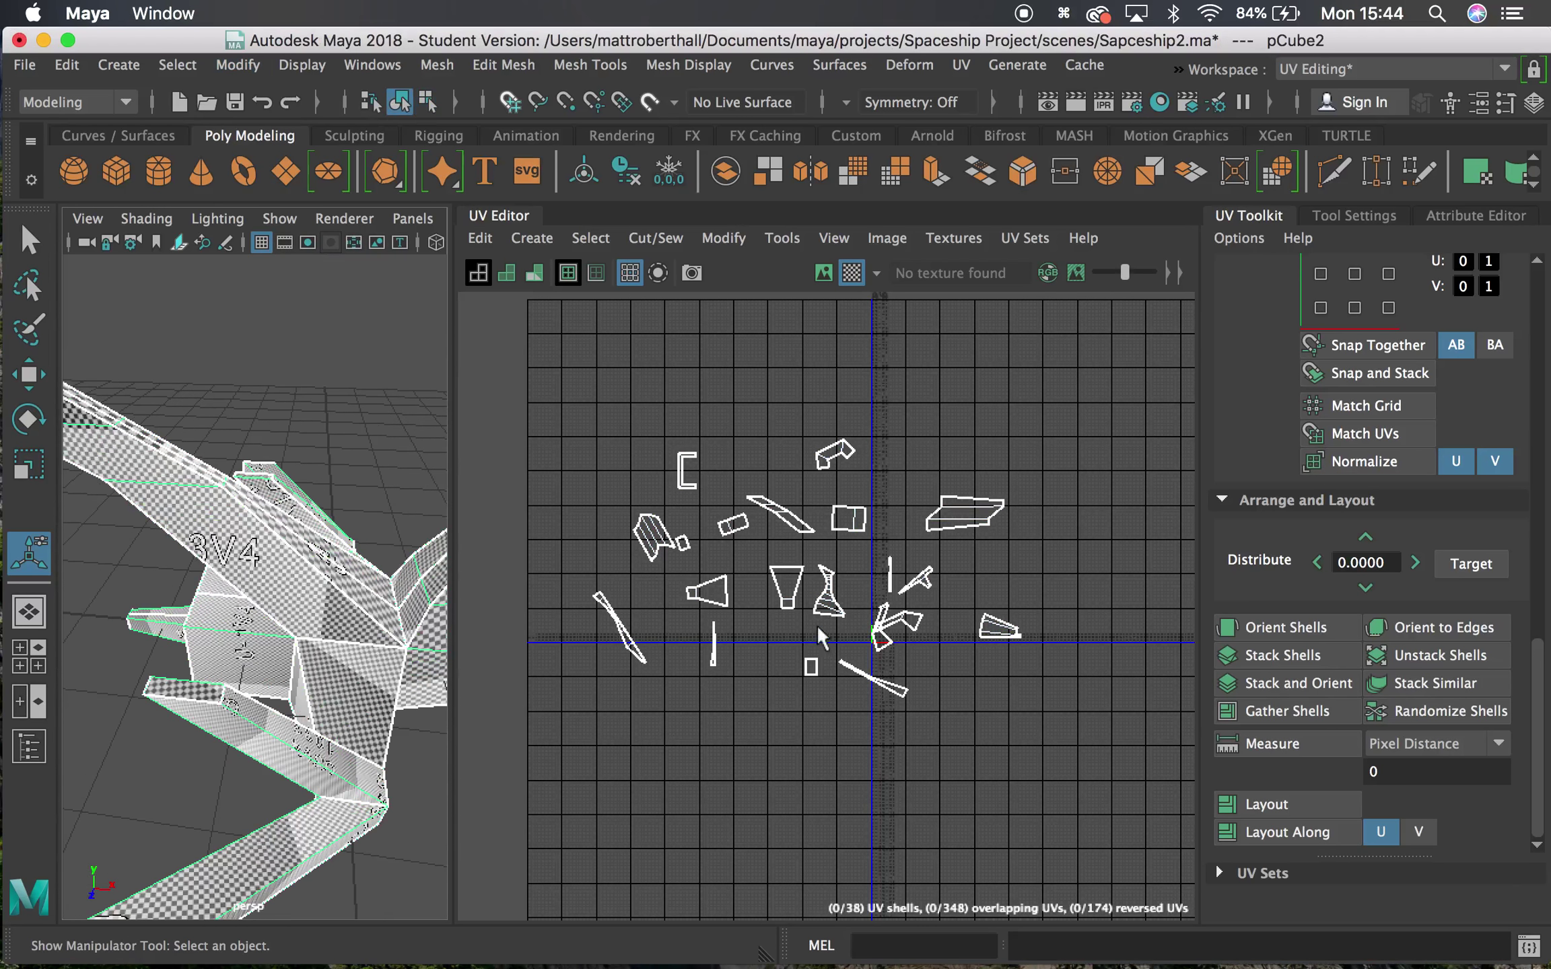
{"action": "middle_click_drag", "start_coordinate": [793, 649], "coordinate": [692, 585], "text": "alt"}
{"action": "right_click_drag", "start_coordinate": [692, 585], "coordinate": [988, 701], "text": "alt"}
{"action": "right_click_drag", "start_coordinate": [667, 484], "coordinate": [667, 541]}
{"action": "double_click", "coordinate": [673, 482]}
{"action": "key", "text": "r"}
{"action": "left_click_drag", "start_coordinate": [679, 491], "coordinate": [738, 436]}
Examine the checker pattern on the spaceship's wings and hull to compare the texture density of the scaled shell with neighbouring faces
{"action": "left_click_drag", "start_coordinate": [269, 686], "coordinate": [405, 630], "text": "alt"}
{"action": "middle_click_drag", "start_coordinate": [405, 630], "coordinate": [152, 592], "text": "alt"}
{"action": "right_click_drag", "start_coordinate": [202, 589], "coordinate": [363, 648], "text": "alt"}
{"action": "middle_click_drag", "start_coordinate": [187, 494], "coordinate": [385, 604], "text": "alt"}
{"action": "right_click_drag", "start_coordinate": [384, 604], "coordinate": [168, 522], "text": "alt"}
{"action": "left_click_drag", "start_coordinate": [175, 519], "coordinate": [497, 578], "text": "alt"}
{"action": "right_click_drag", "start_coordinate": [292, 583], "coordinate": [165, 538], "text": "alt"}
{"action": "middle_click_drag", "start_coordinate": [165, 565], "coordinate": [173, 571], "text": "alt"}
{"action": "left_click_drag", "start_coordinate": [173, 571], "coordinate": [232, 542], "text": "alt"}
{"action": "right_click_drag", "start_coordinate": [202, 572], "coordinate": [278, 608], "text": "alt"}
{"action": "left_click_drag", "start_coordinate": [170, 535], "coordinate": [182, 531], "text": "alt"}
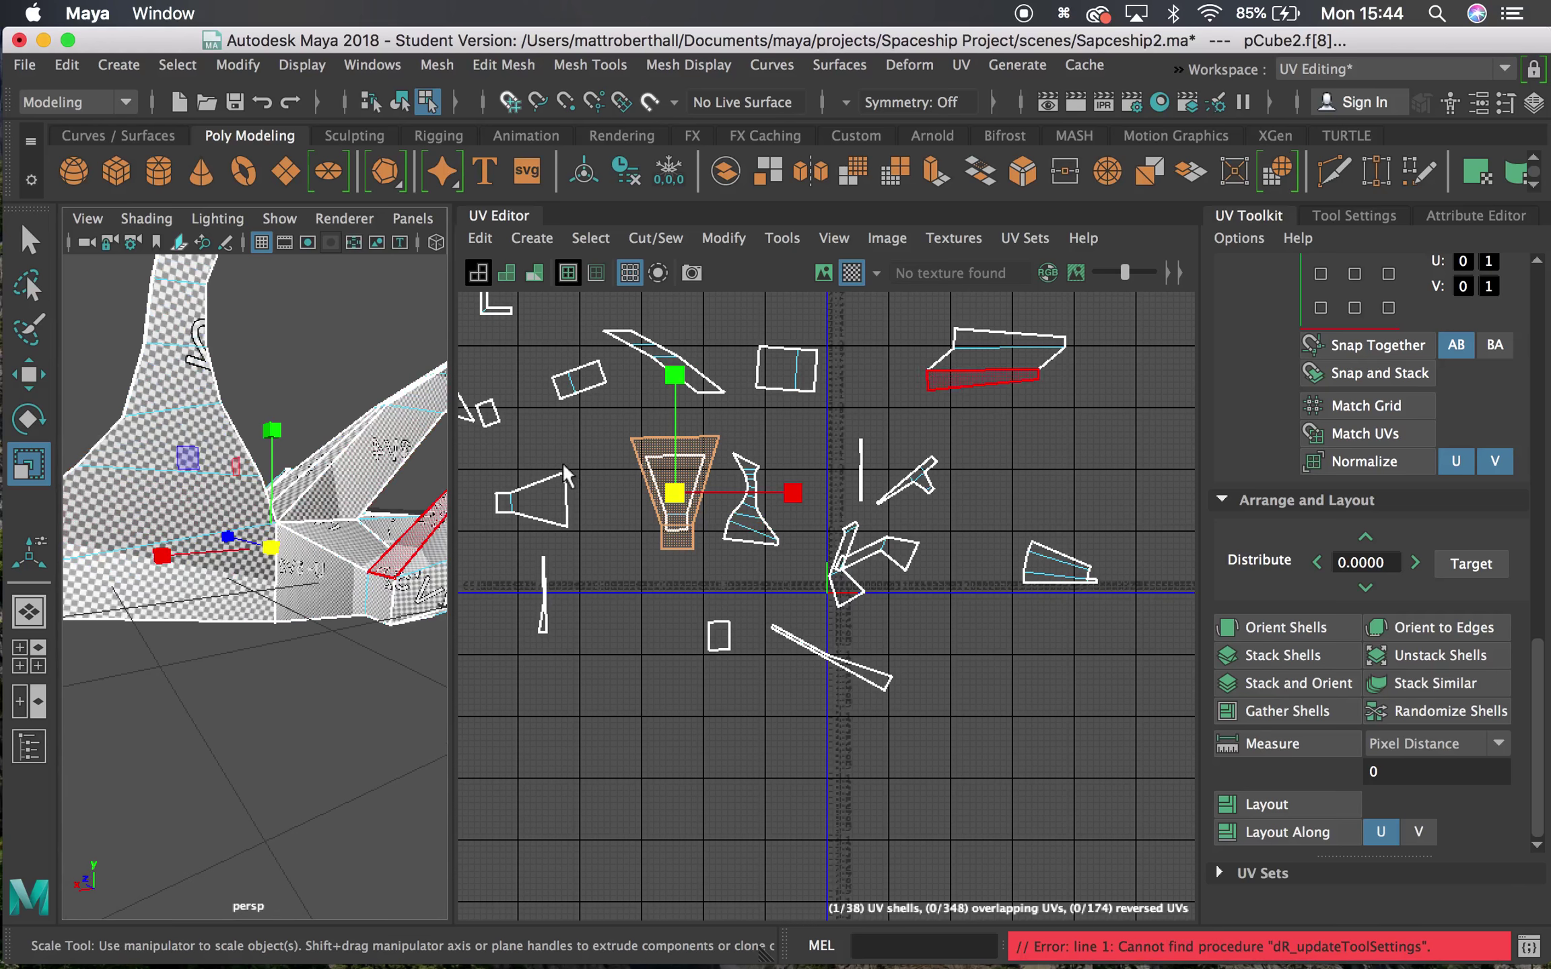
Examine the UV shells around the origin, and view the knight UV mapping reference image in Safari
{"action": "right_click_drag", "start_coordinate": [909, 557], "coordinate": [430, 423], "text": "alt"}
{"action": "middle_click_drag", "start_coordinate": [732, 515], "coordinate": [539, 479], "text": "alt"}
{"action": "right_click_drag", "start_coordinate": [540, 476], "coordinate": [984, 622], "text": "alt"}
{"action": "middle_click_drag", "start_coordinate": [859, 602], "coordinate": [526, 404], "text": "alt"}
{"action": "right_click_drag", "start_coordinate": [526, 404], "coordinate": [806, 529], "text": "alt"}
{"action": "right_click_drag", "start_coordinate": [582, 463], "coordinate": [755, 520], "text": "alt"}
{"action": "middle_click_drag", "start_coordinate": [555, 430], "coordinate": [611, 445], "text": "alt"}
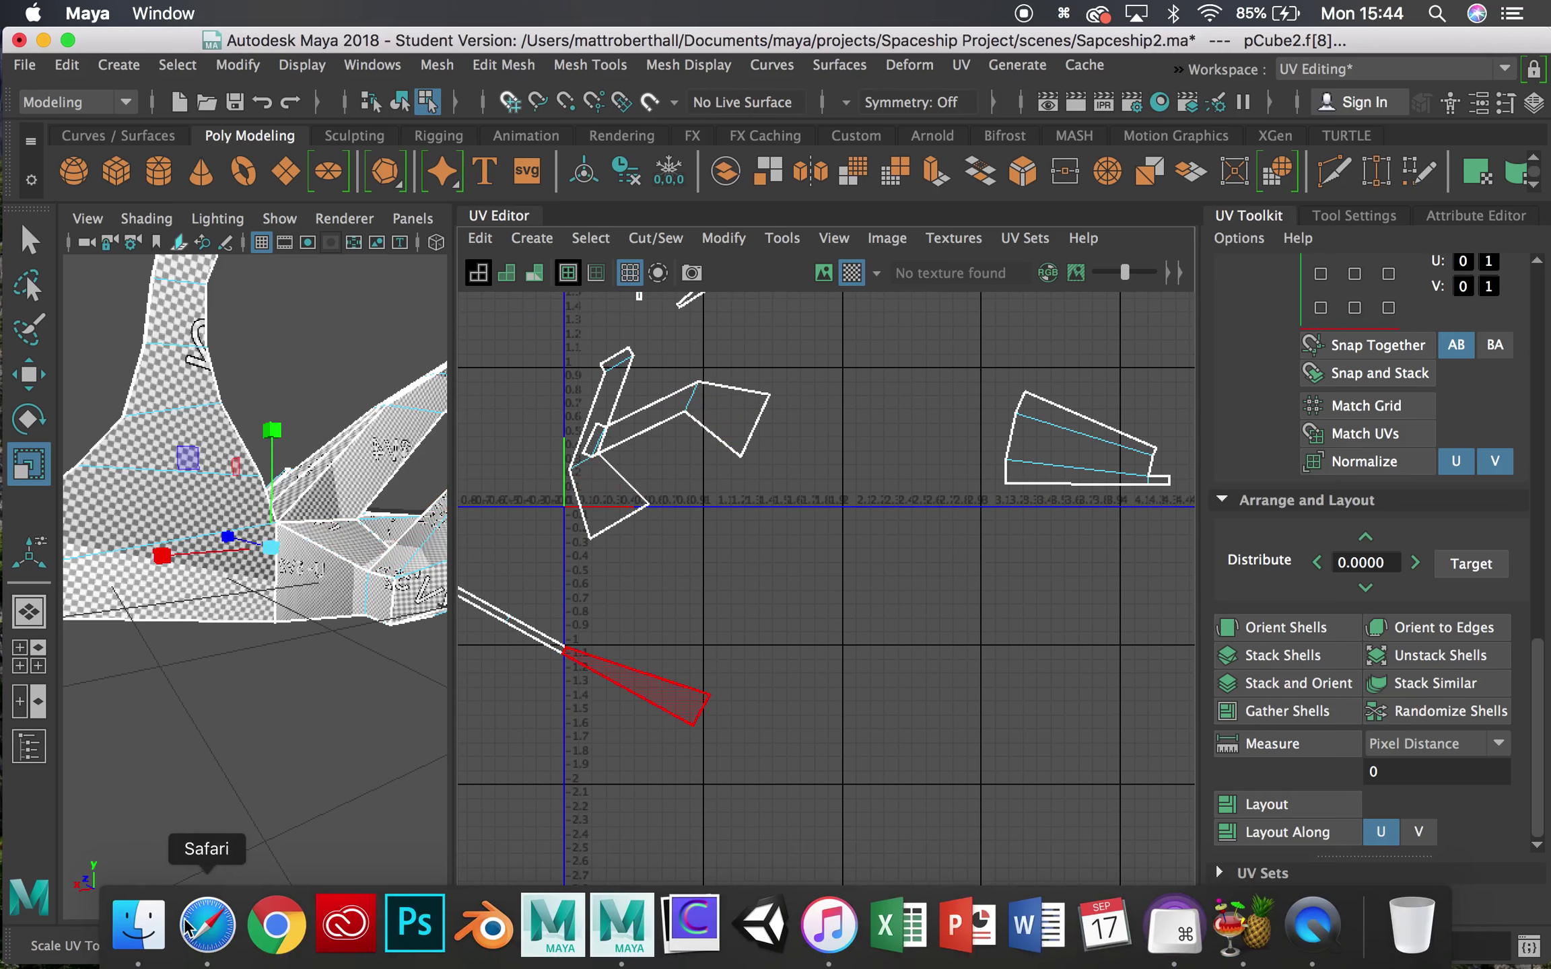
{"action": "left_click", "coordinate": [205, 926]}
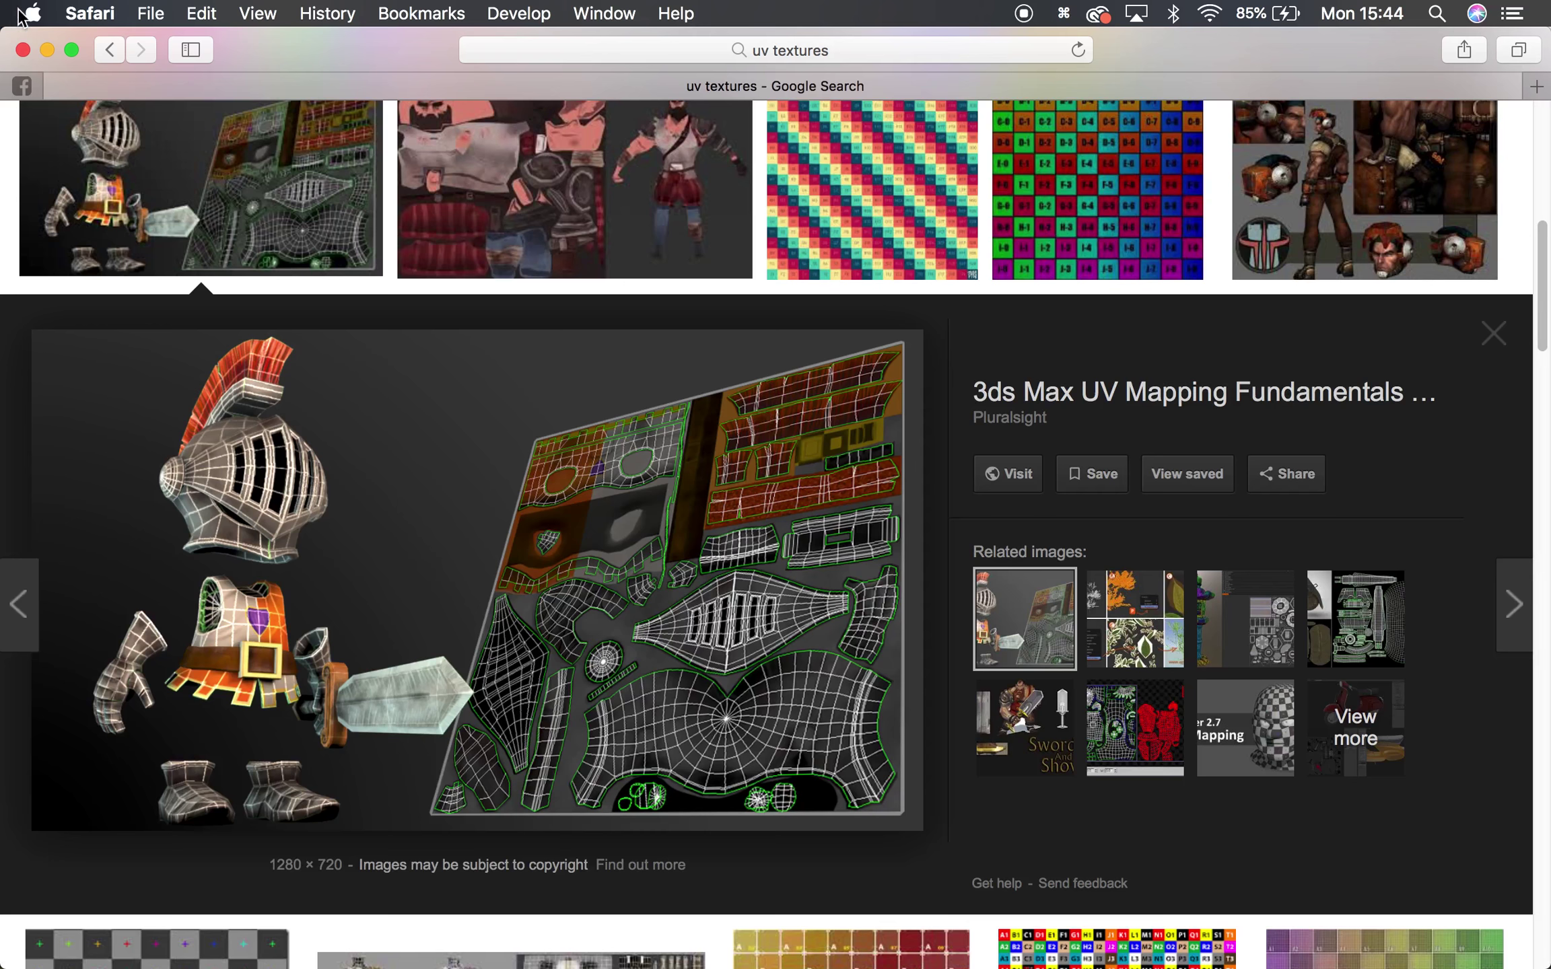
{"action": "left_click", "coordinate": [47, 49]}
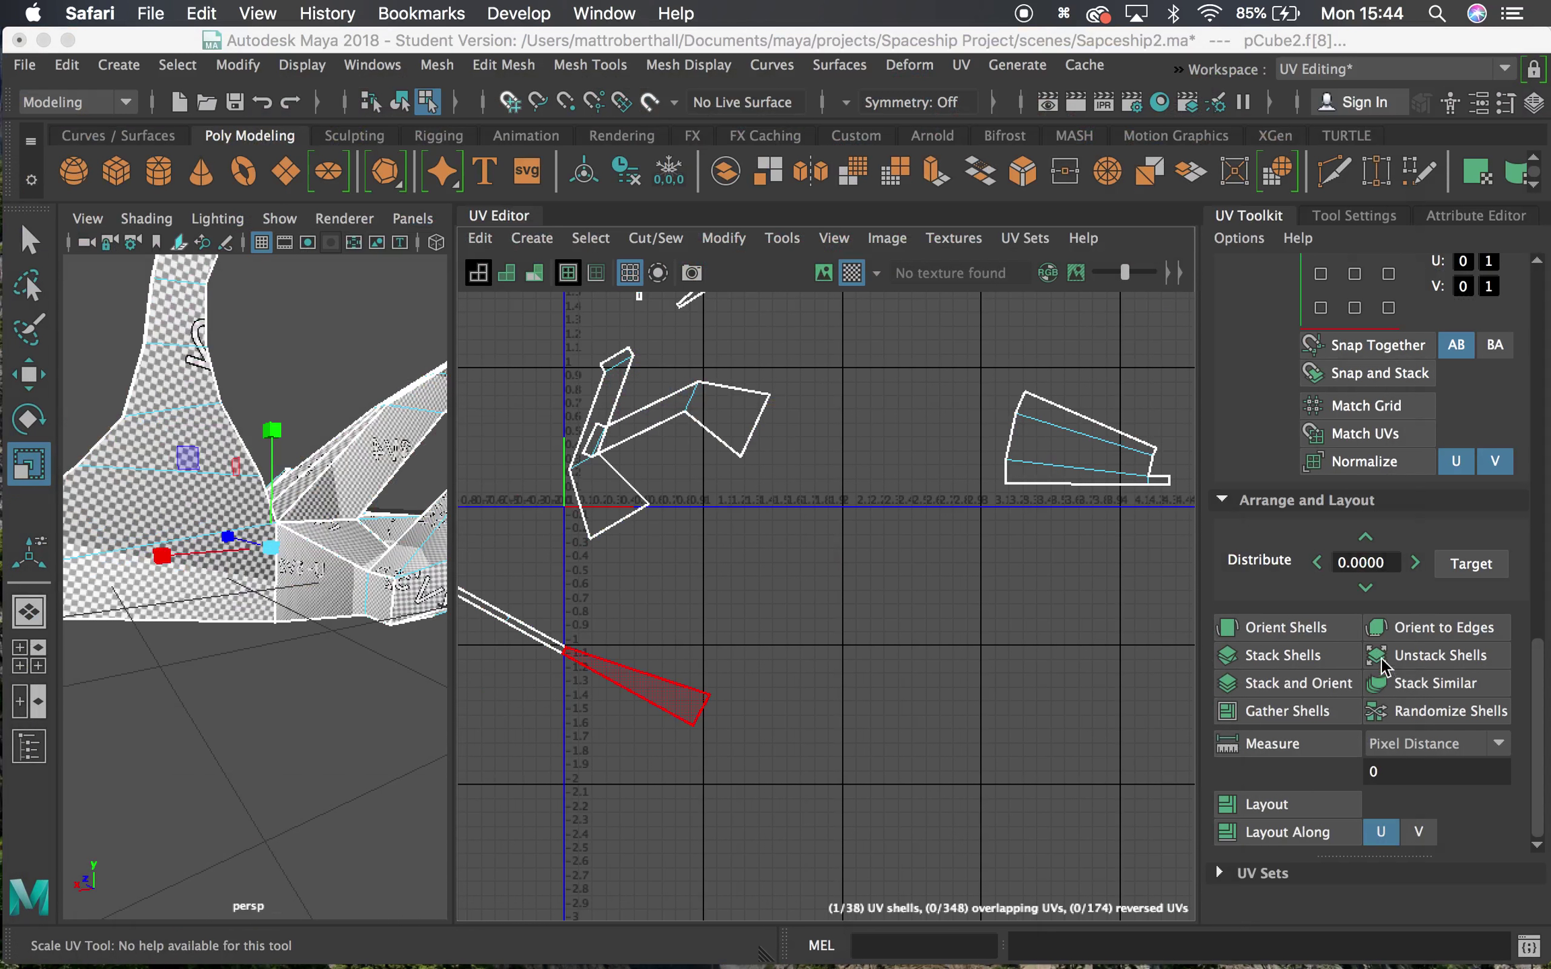
Select all of the spaceship's UV shells and straighten them with Orient Shells
{"action": "right_click_drag", "start_coordinate": [830, 626], "coordinate": [406, 469], "text": "alt"}
{"action": "right_click_drag", "start_coordinate": [972, 666], "coordinate": [636, 436], "text": "alt"}
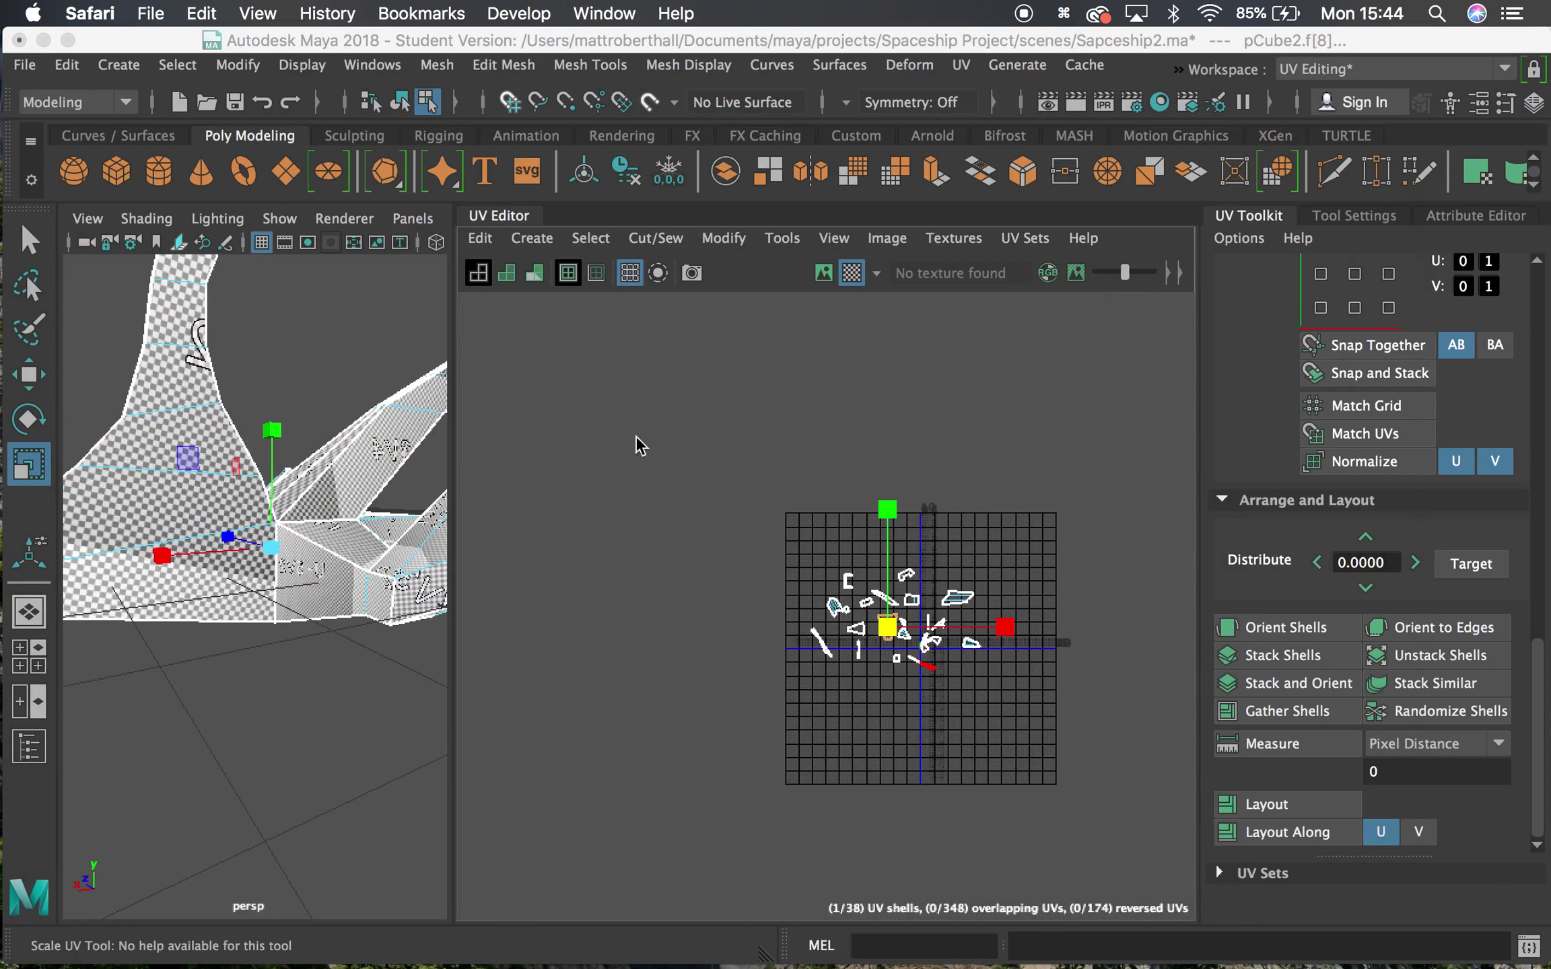
{"action": "left_click_drag", "start_coordinate": [686, 453], "coordinate": [1230, 905]}
{"action": "right_click_drag", "start_coordinate": [704, 598], "coordinate": [873, 667], "text": "alt"}
{"action": "left_click", "coordinate": [1225, 628]}
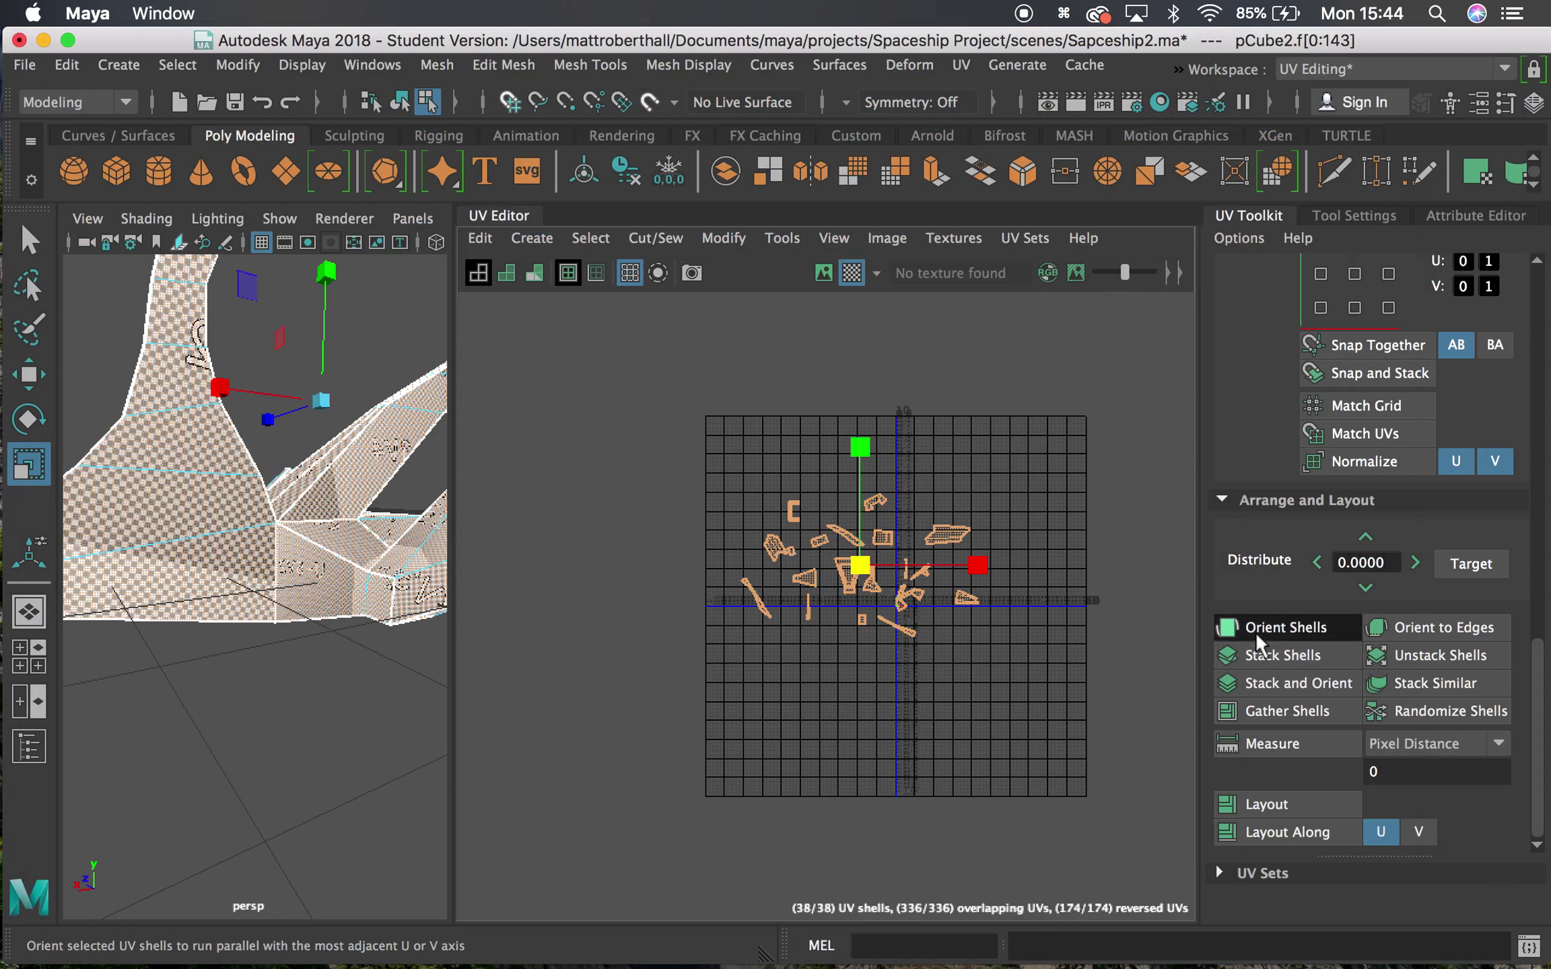
Move the upper stepped wing shell off its stacked duplicate so the two no longer overlap
{"action": "right_click_drag", "start_coordinate": [725, 635], "coordinate": [1003, 700], "text": "alt"}
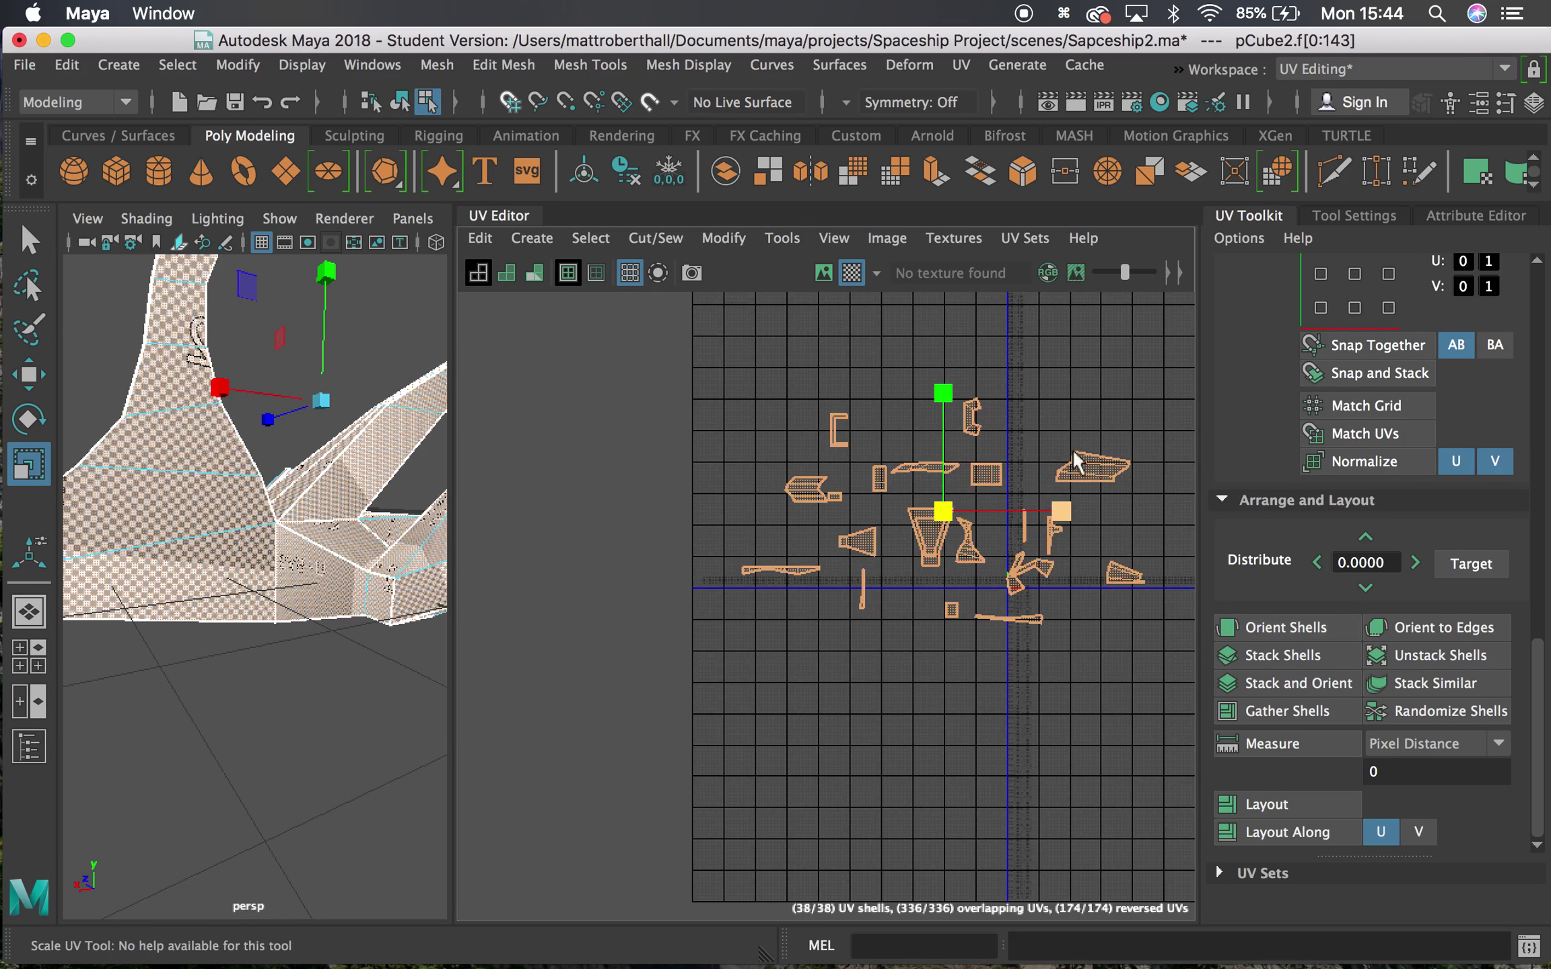
{"action": "middle_click_drag", "start_coordinate": [992, 420], "coordinate": [817, 378], "text": "alt"}
{"action": "right_click_drag", "start_coordinate": [867, 392], "coordinate": [1146, 555], "text": "alt"}
{"action": "middle_click_drag", "start_coordinate": [963, 543], "coordinate": [984, 491], "text": "alt"}
{"action": "left_click", "coordinate": [1046, 602]}
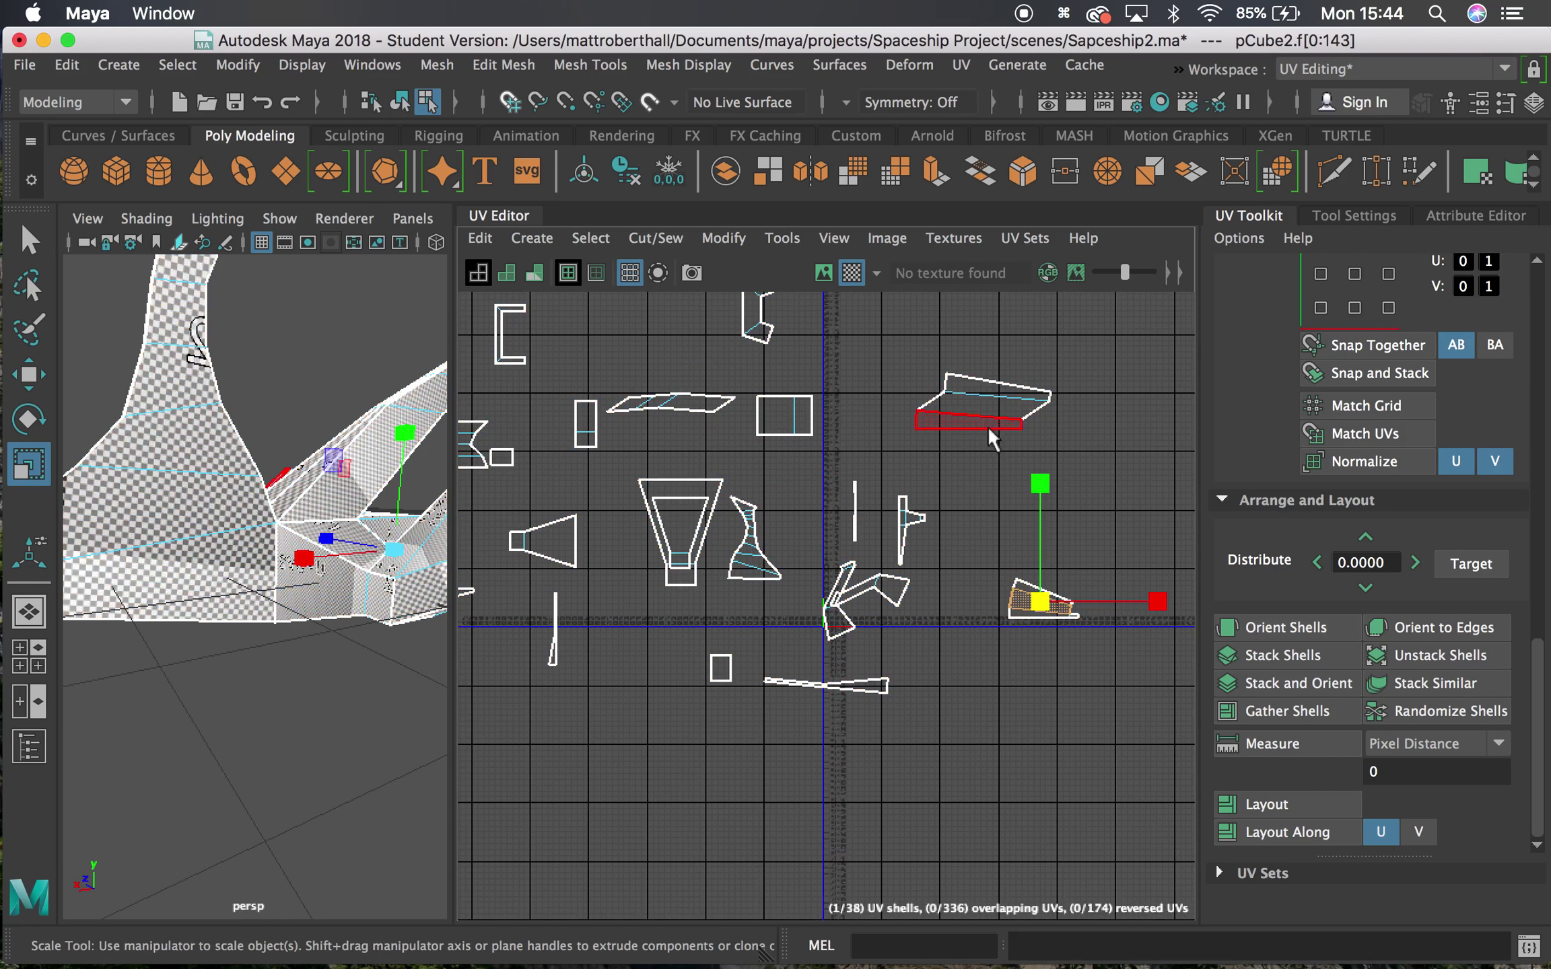
{"action": "left_click", "coordinate": [980, 416]}
{"action": "double_click", "coordinate": [953, 415]}
{"action": "key", "text": "w"}
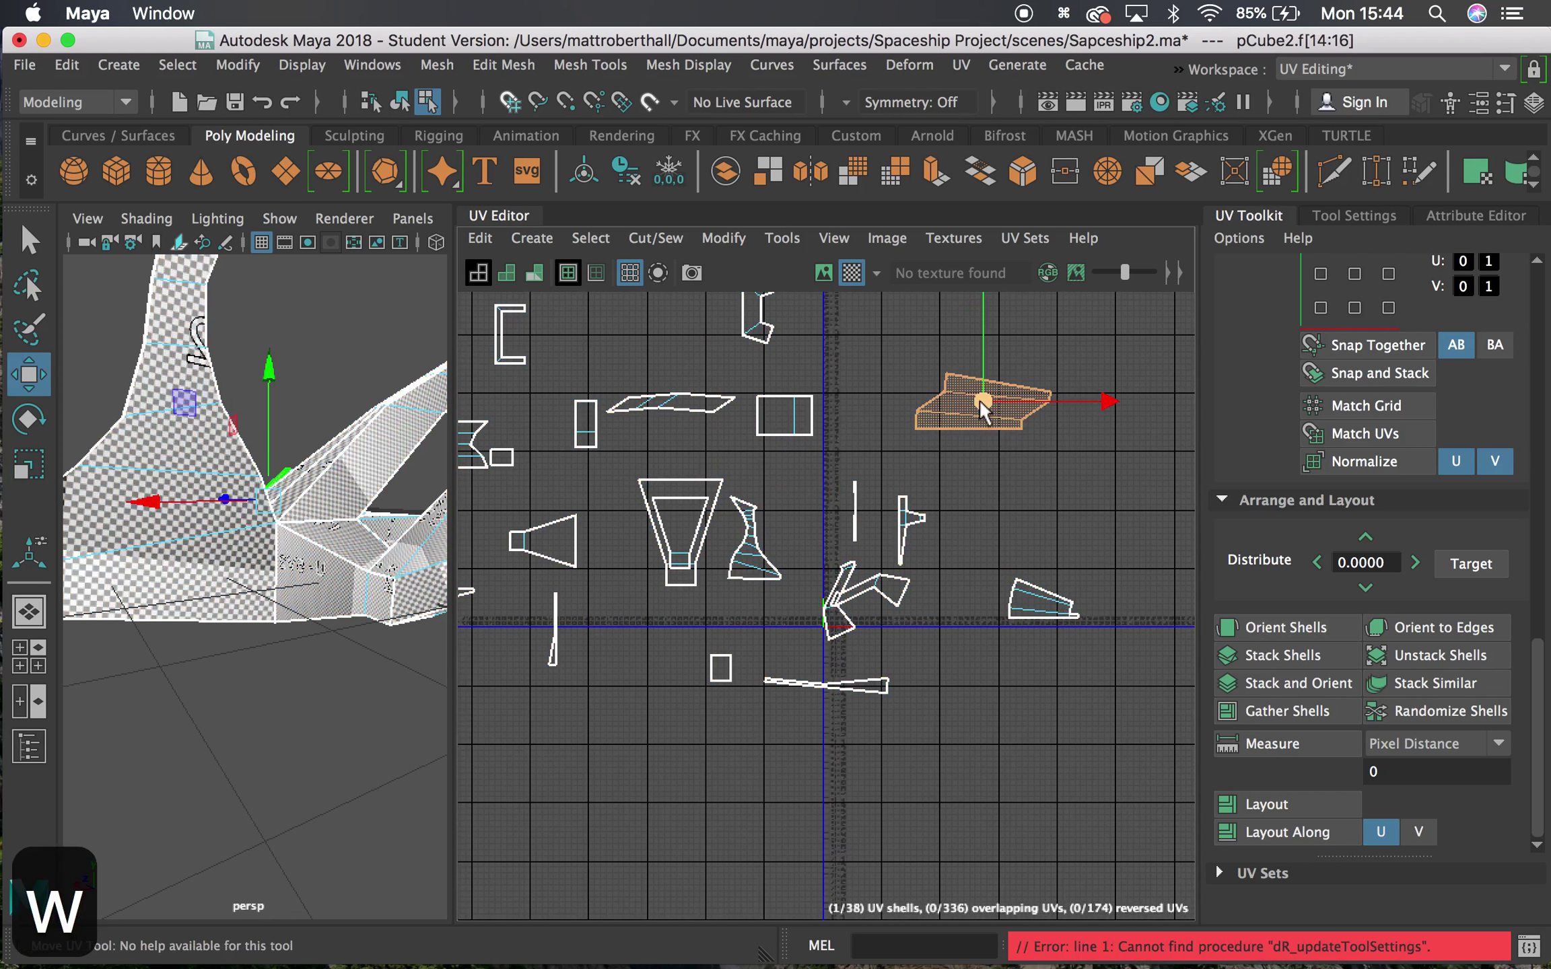
{"action": "left_click_drag", "start_coordinate": [987, 395], "coordinate": [1029, 331]}
{"action": "right_click_drag", "start_coordinate": [990, 411], "coordinate": [900, 408], "text": "alt"}
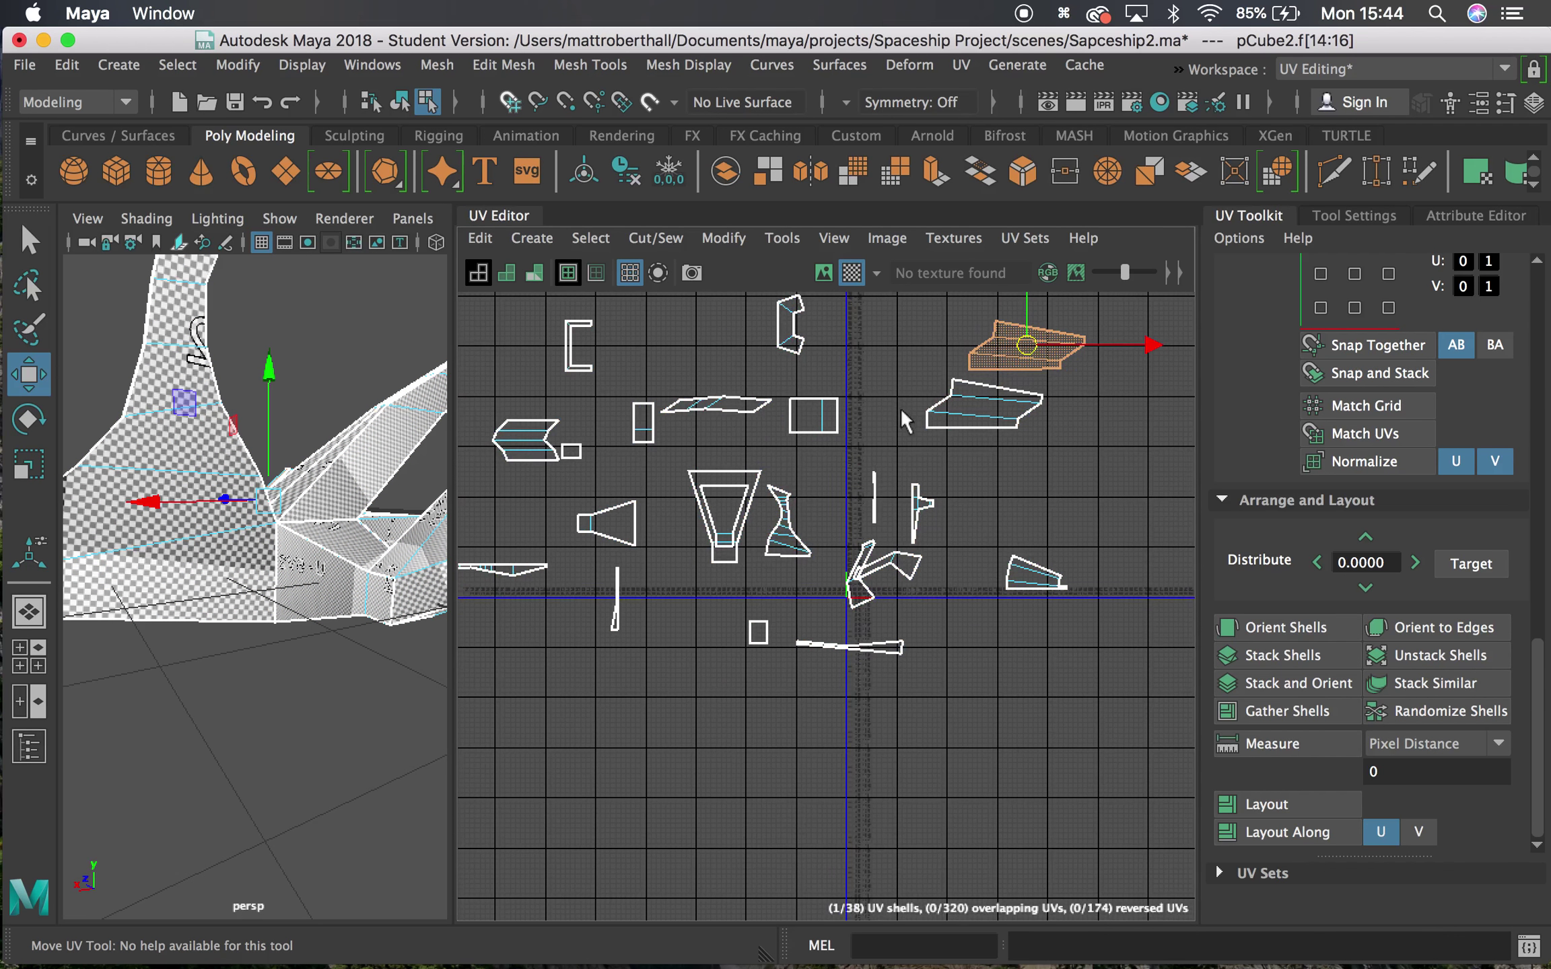
{"action": "middle_click_drag", "start_coordinate": [900, 408], "coordinate": [961, 495], "text": "alt"}
Examine the spaceship from several angles, and pick a face of the long curved UV shell to locate it on the model
{"action": "left_click_drag", "start_coordinate": [247, 496], "coordinate": [408, 536], "text": "alt"}
{"action": "right_click_drag", "start_coordinate": [407, 535], "coordinate": [359, 545], "text": "alt"}
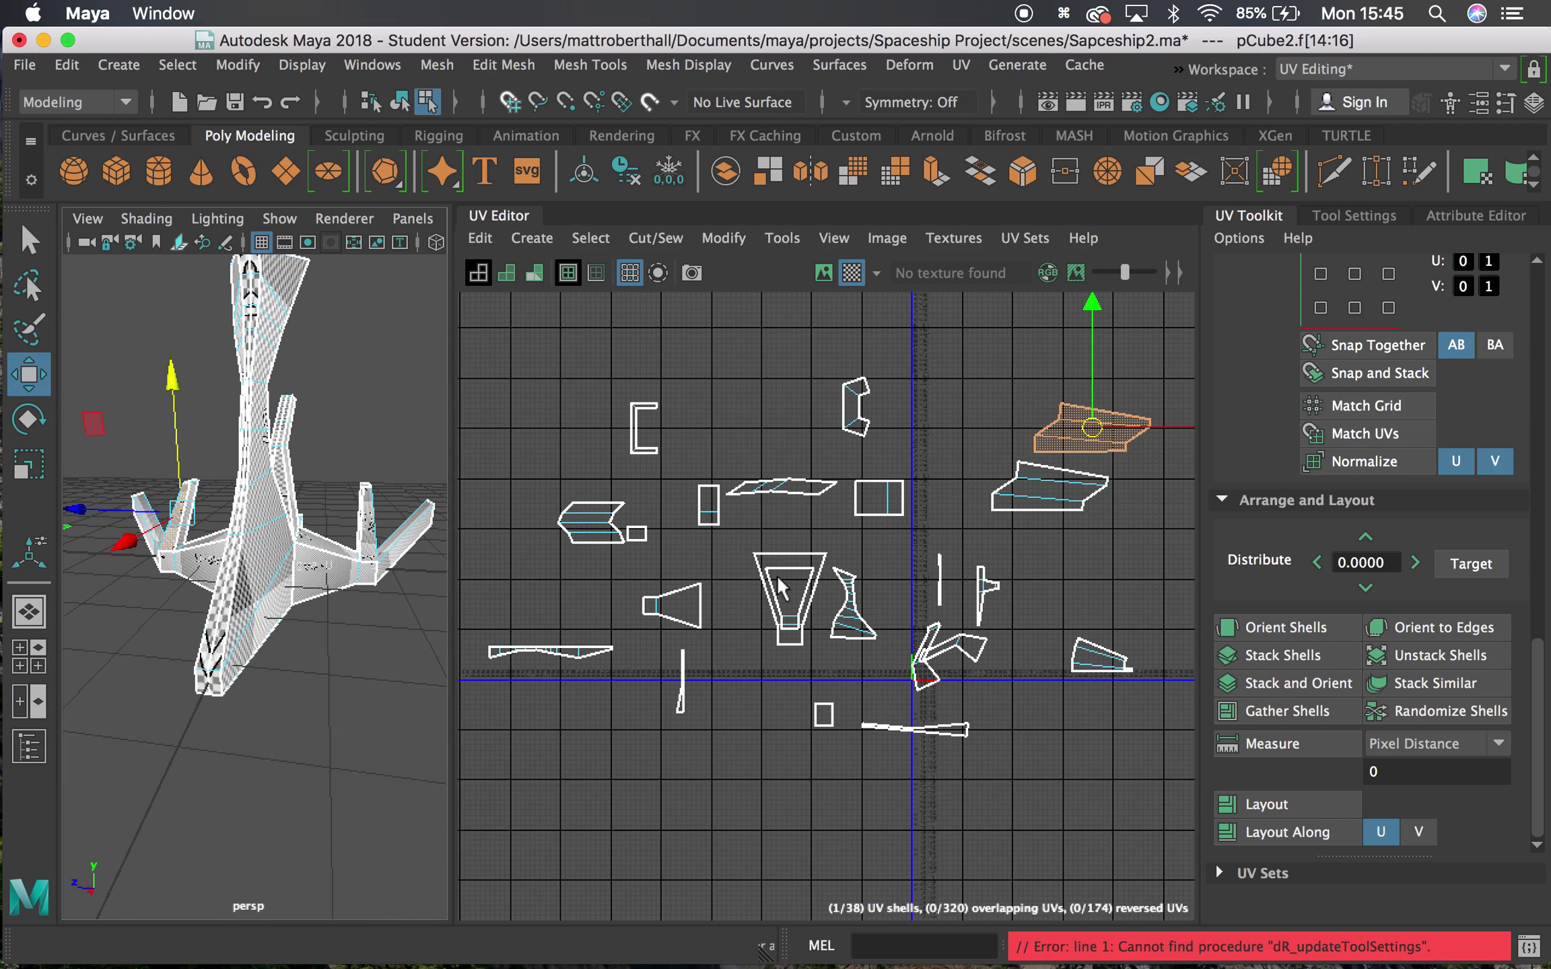
{"action": "left_click", "coordinate": [805, 500]}
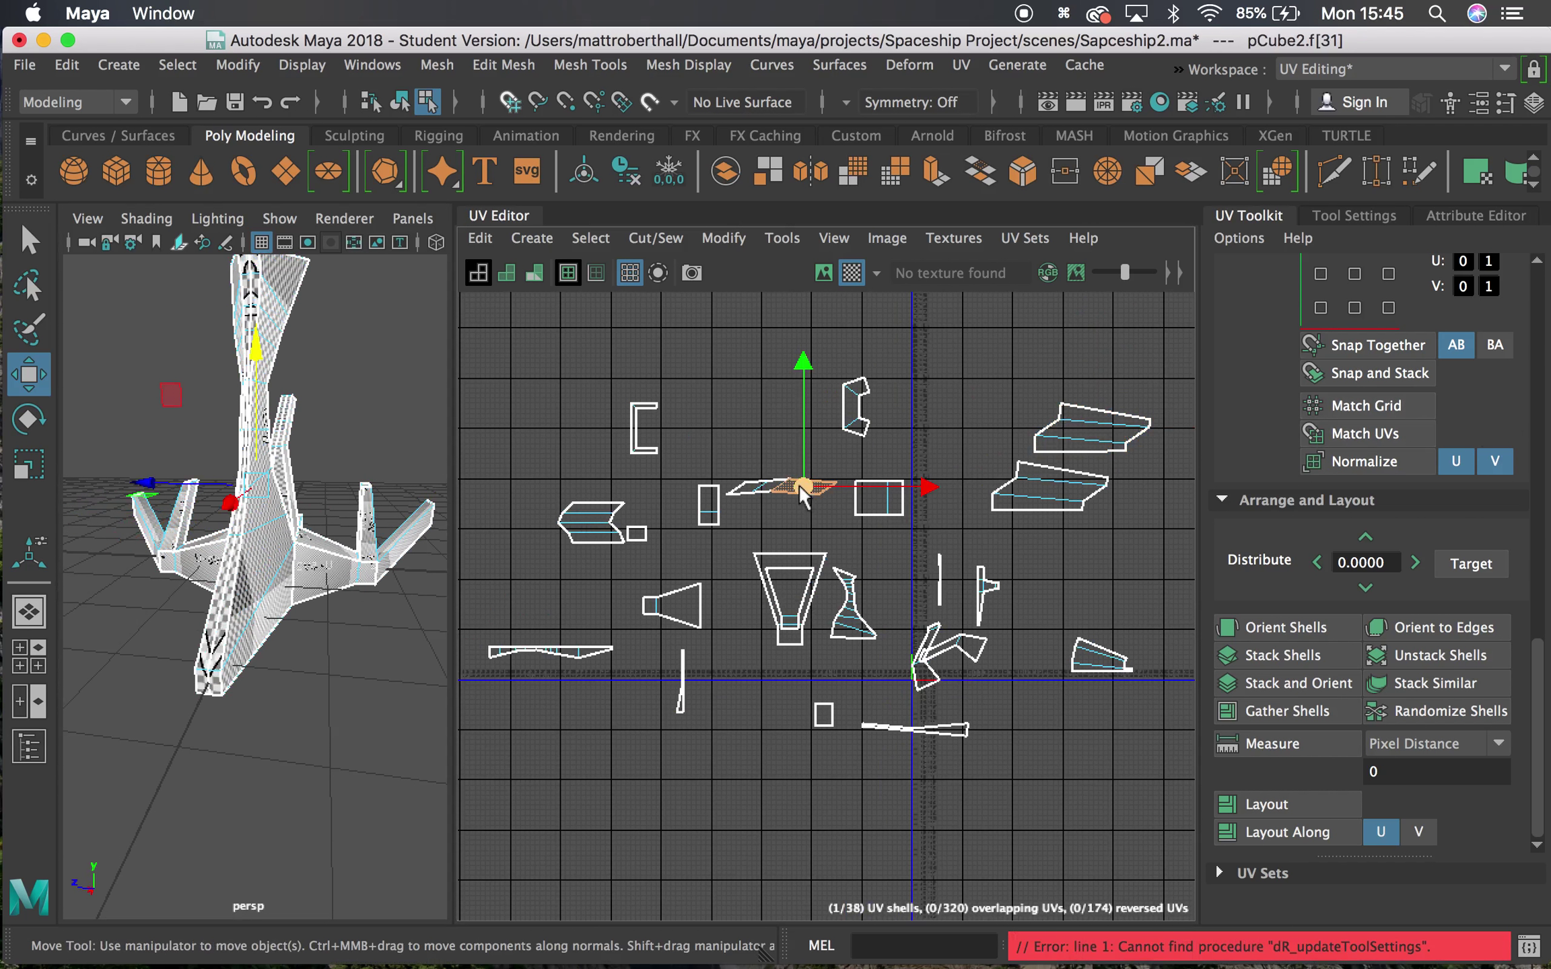
{"action": "mouse_move", "coordinate": [772, 539]}
{"action": "right_mouse_down", "text": "alt"}
{"action": "mouse_move", "coordinate": [926, 597]}
{"action": "mouse_move", "coordinate": [721, 578]}
{"action": "right_mouse_up", "text": "alt"}
{"action": "left_click_drag", "start_coordinate": [321, 600], "coordinate": [167, 581], "text": "alt"}
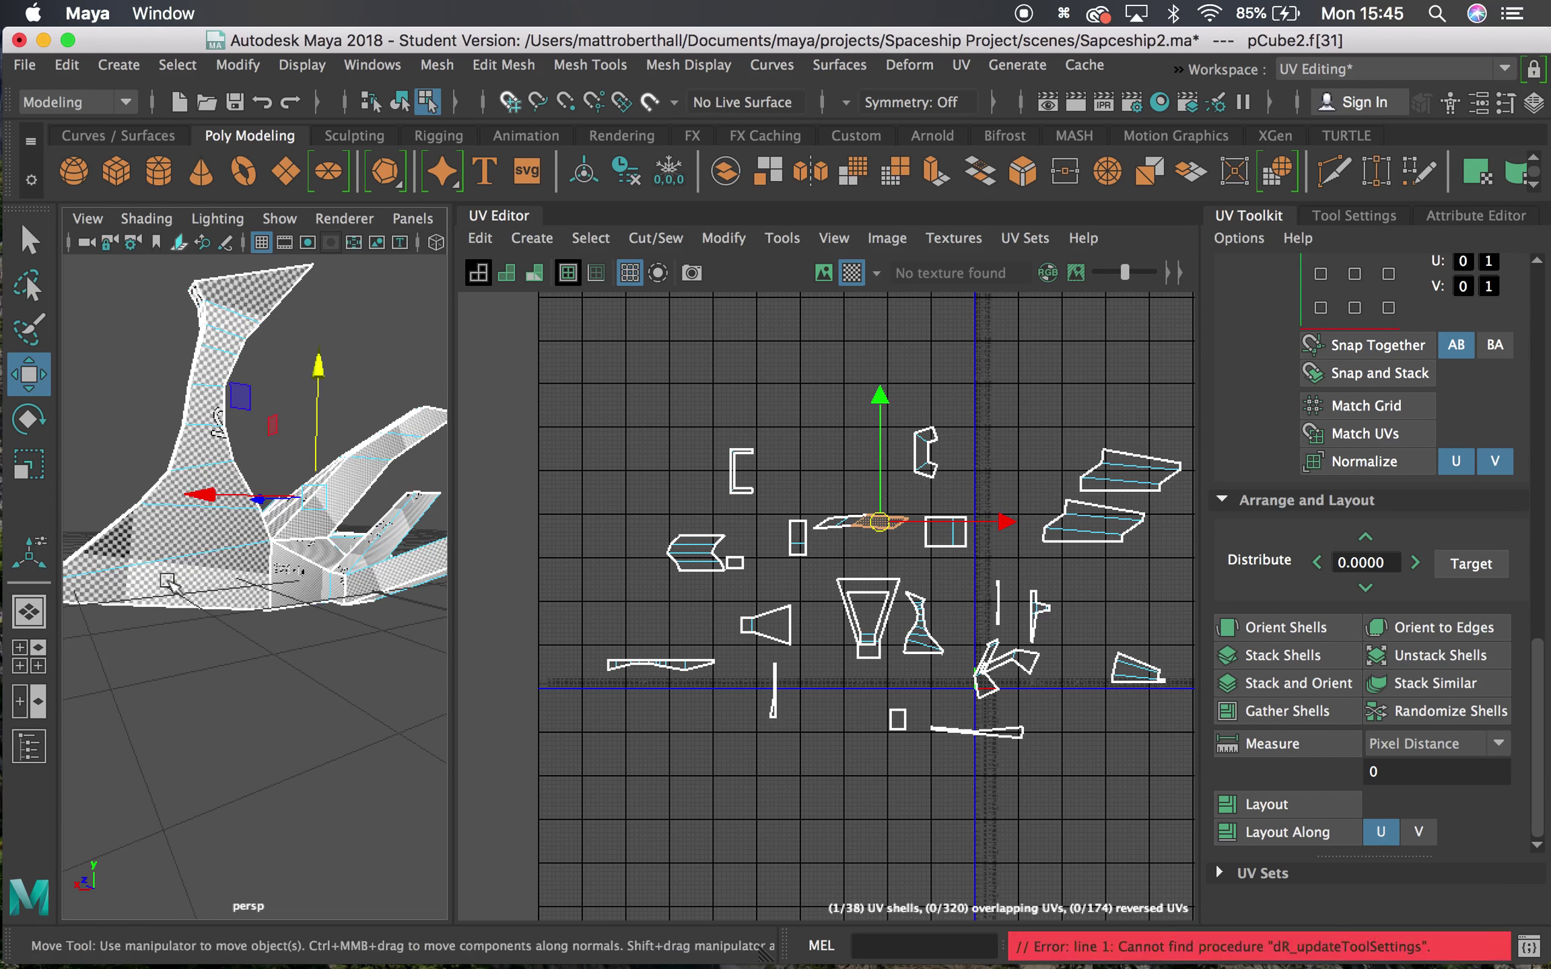
{"action": "right_click_drag", "start_coordinate": [166, 582], "coordinate": [297, 643], "text": "alt"}
{"action": "middle_click_drag", "start_coordinate": [339, 594], "coordinate": [167, 599], "text": "alt"}
{"action": "right_click_drag", "start_coordinate": [275, 585], "coordinate": [184, 564], "text": "alt"}
{"action": "left_click_drag", "start_coordinate": [198, 561], "coordinate": [706, 596], "text": "alt"}
{"action": "right_click_drag", "start_coordinate": [863, 584], "coordinate": [819, 583], "text": "alt"}
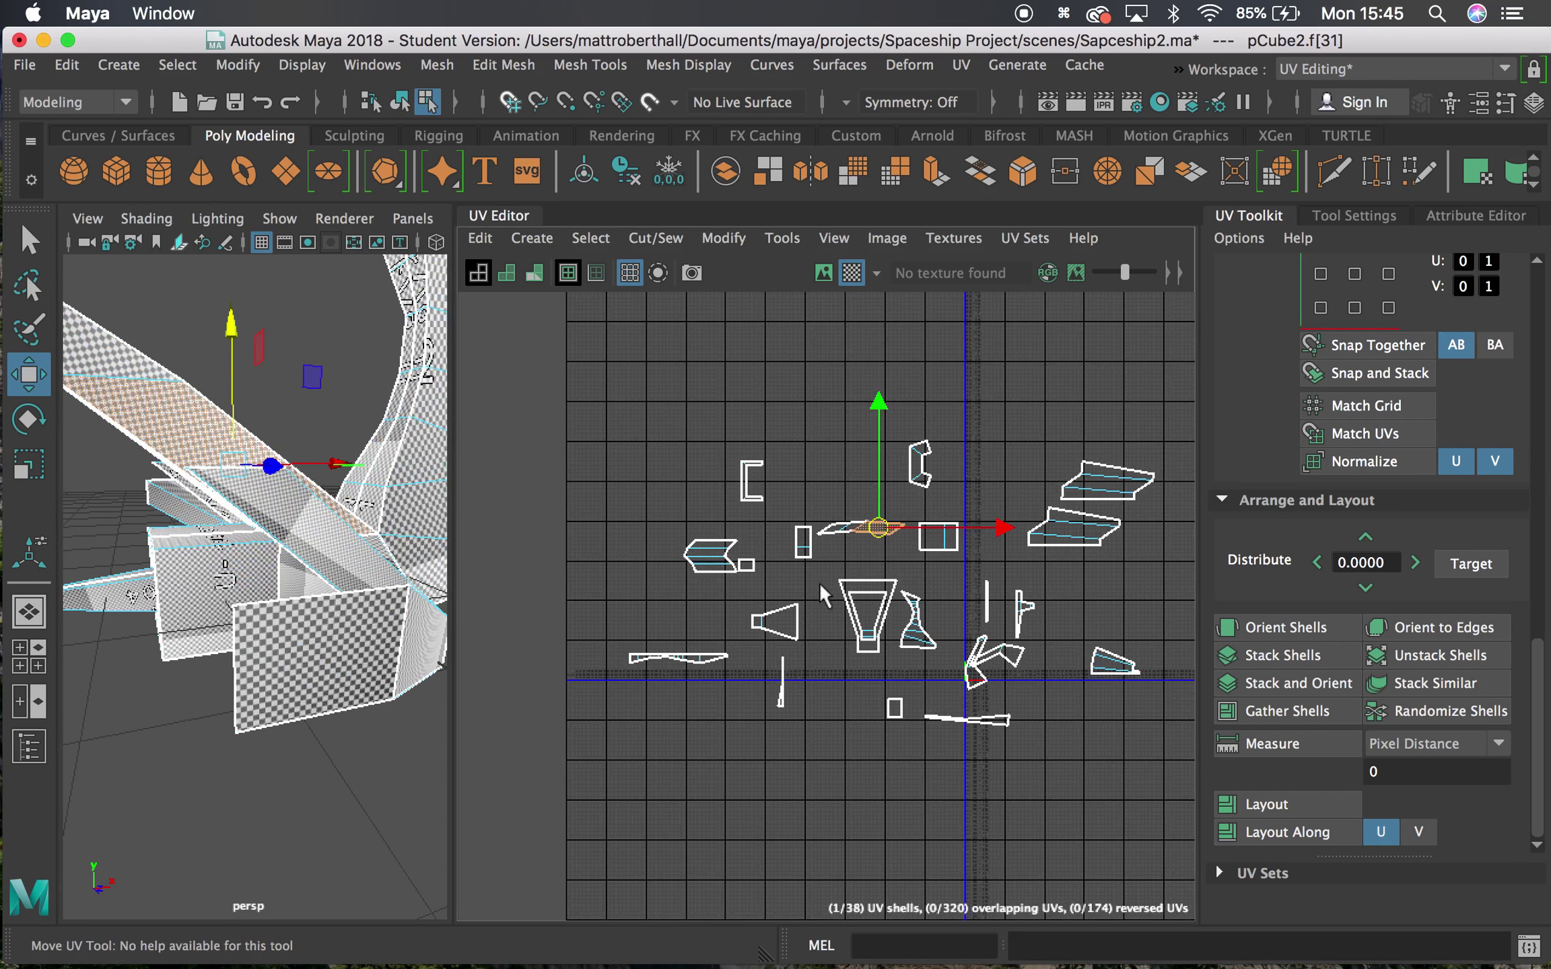
{"action": "middle_click_drag", "start_coordinate": [864, 583], "coordinate": [794, 540], "text": "alt"}
{"action": "right_click_drag", "start_coordinate": [948, 680], "coordinate": [866, 657], "text": "alt"}
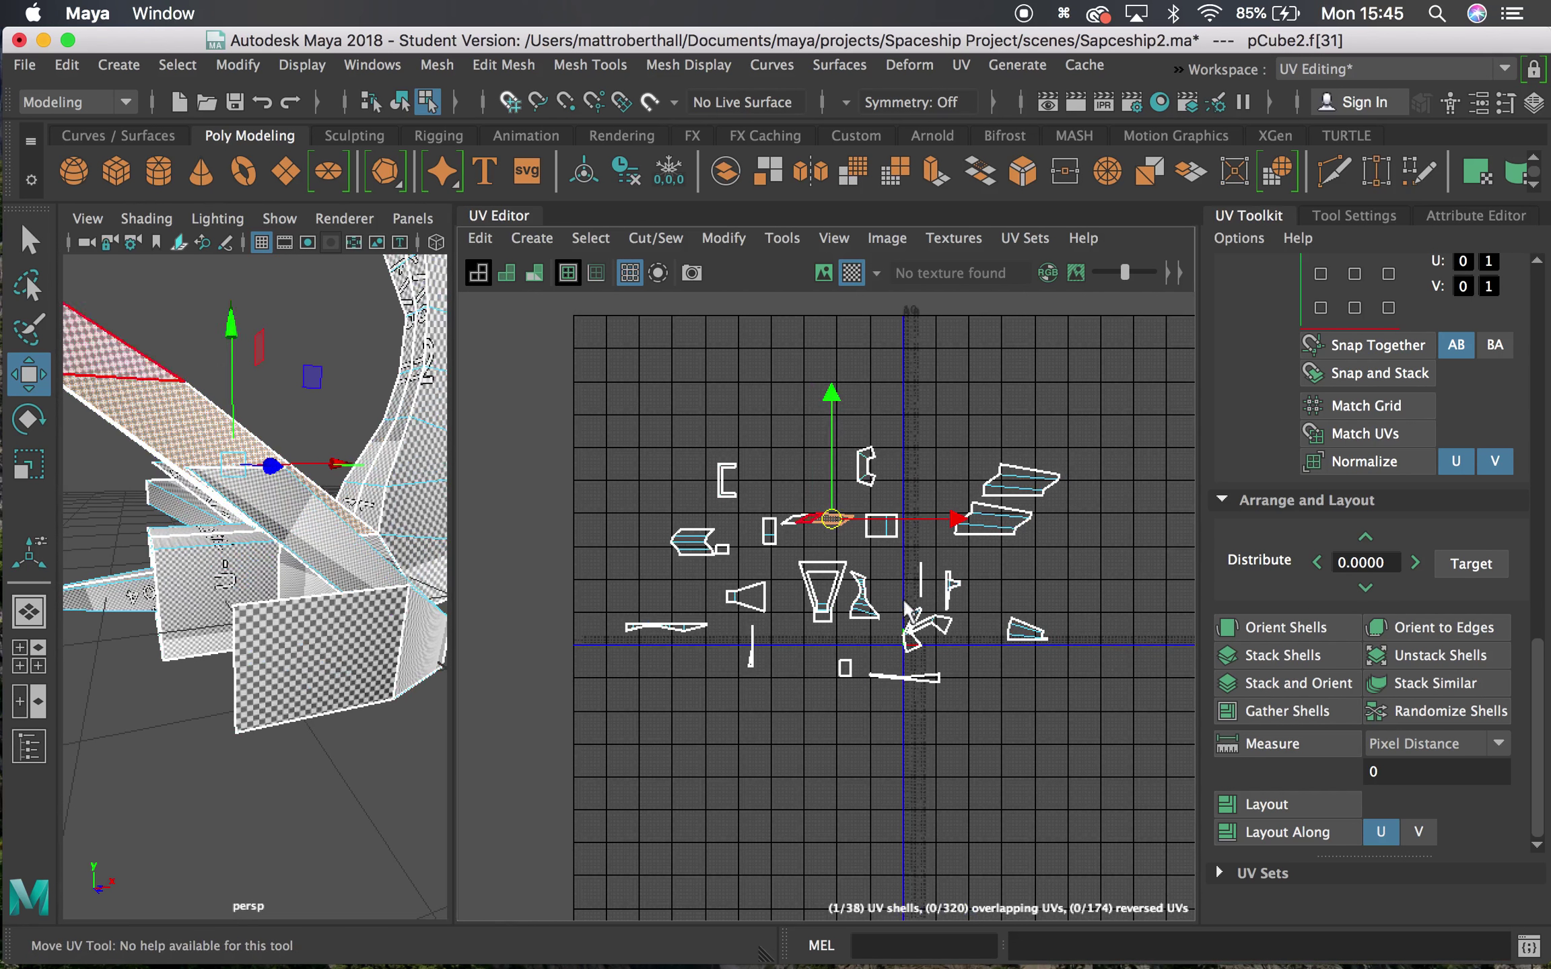
{"action": "right_click", "coordinate": [830, 585]}
{"action": "right_click_drag", "start_coordinate": [830, 584], "coordinate": [722, 551]}
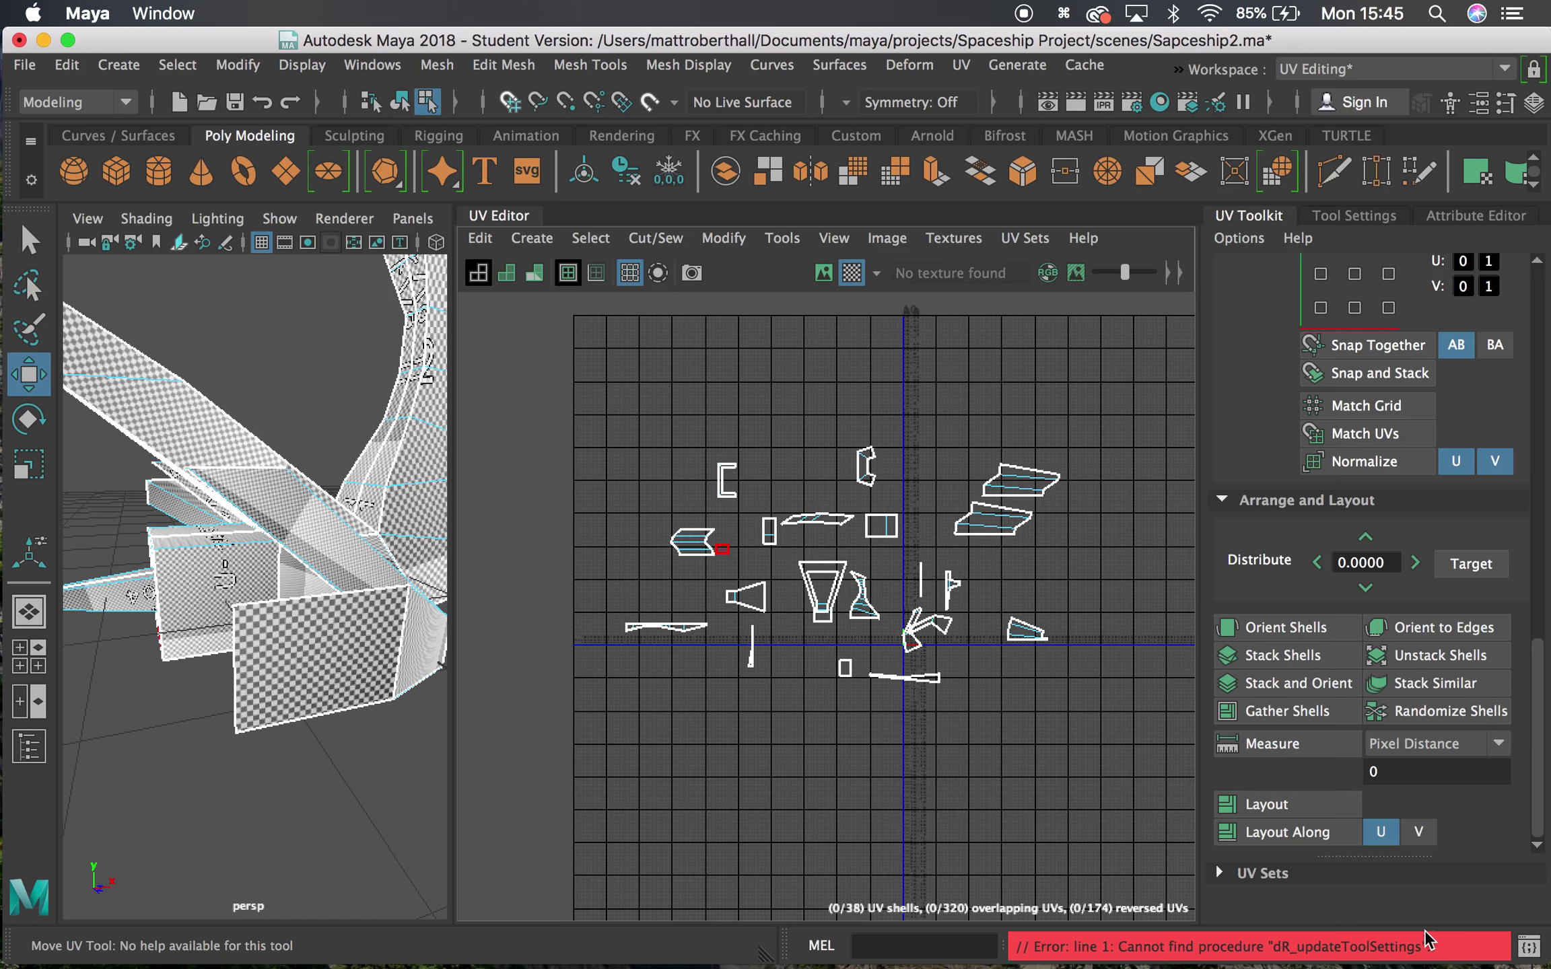
{"action": "left_click", "coordinate": [1282, 803], "text": "shift"}
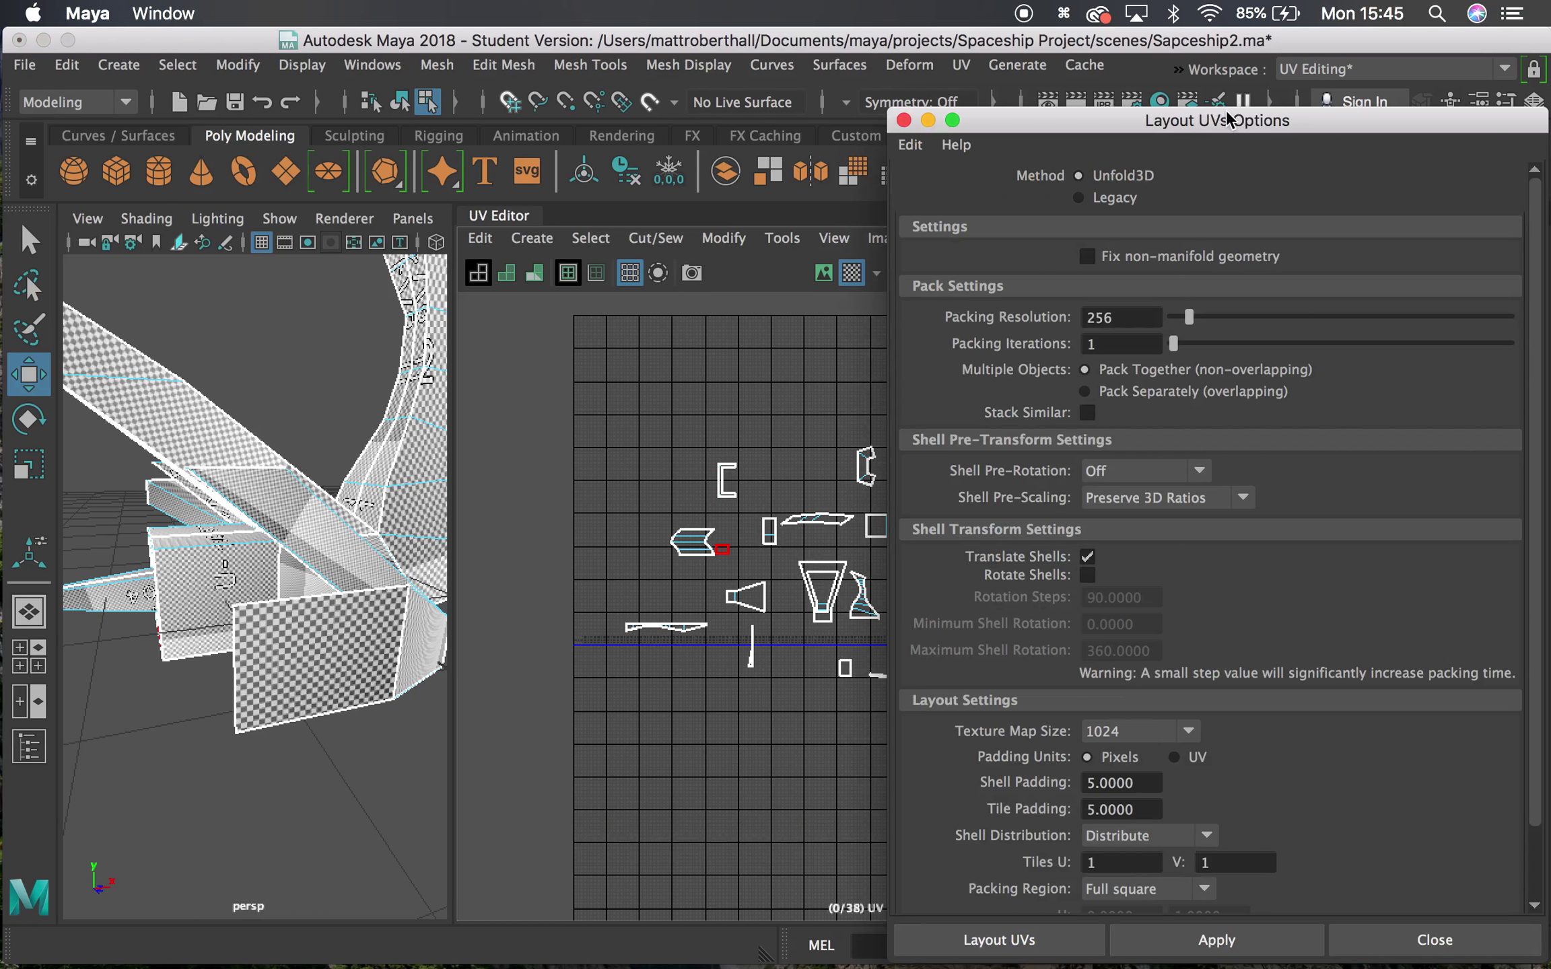
{"action": "left_click_drag", "start_coordinate": [1221, 115], "coordinate": [1232, 87]}
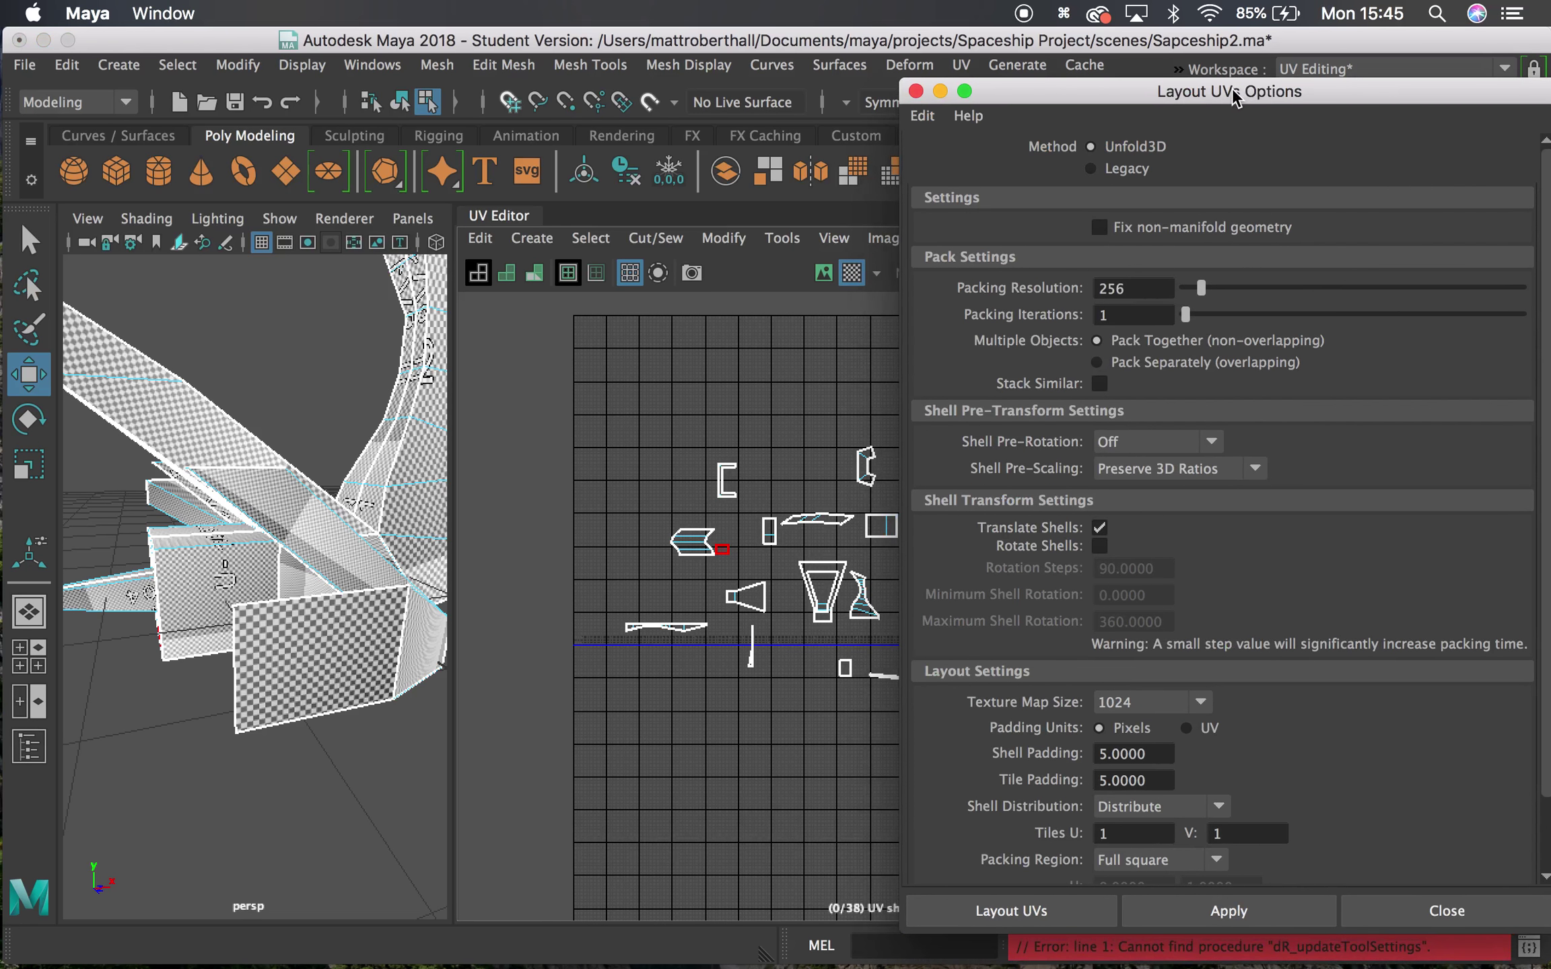
{"action": "left_click", "coordinate": [915, 91]}
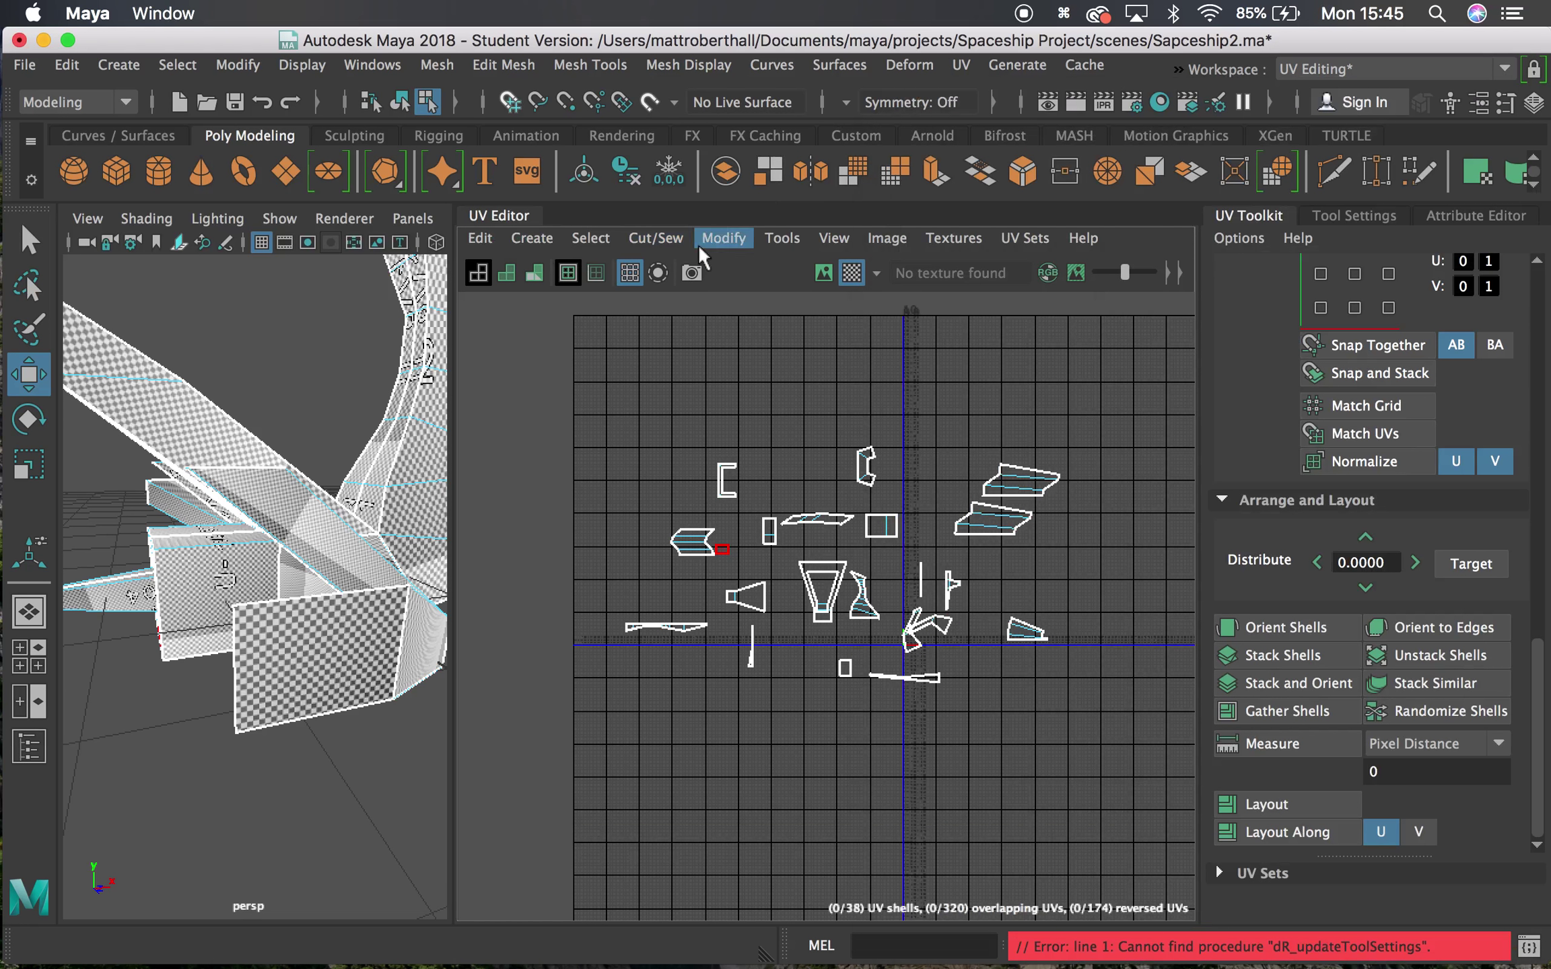
Open the Layout UVs options and choose Preserve 3D Ratios for Shell Pre-Scaling
{"action": "left_click", "coordinate": [590, 237]}
{"action": "mouse_move", "coordinate": [472, 234]}
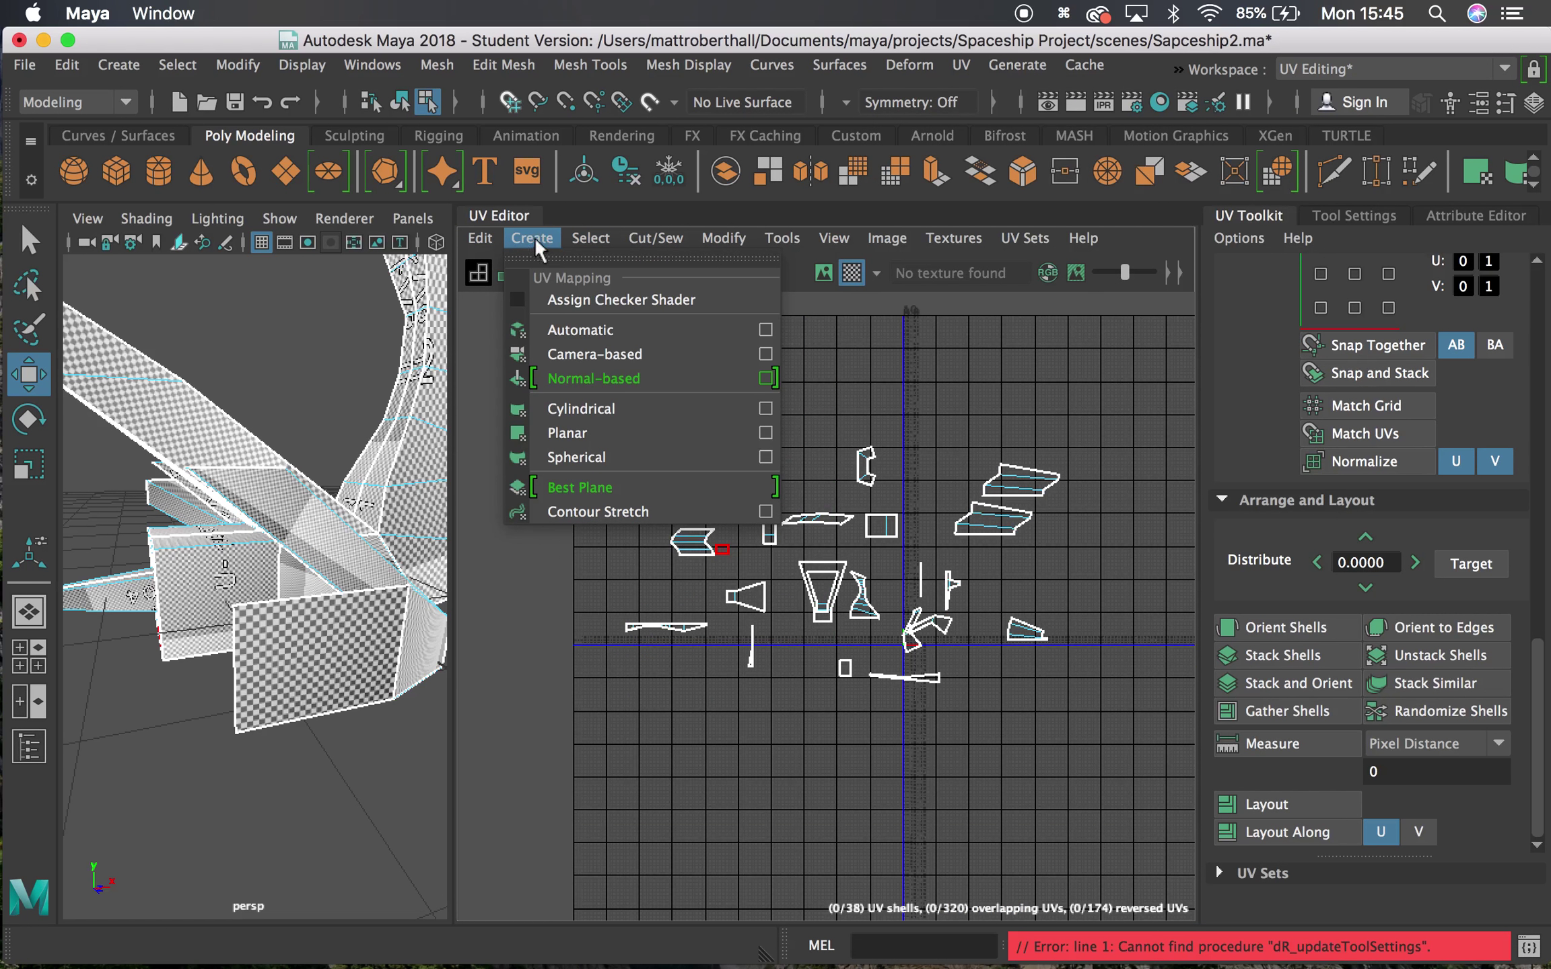
{"action": "mouse_move", "coordinate": [600, 244]}
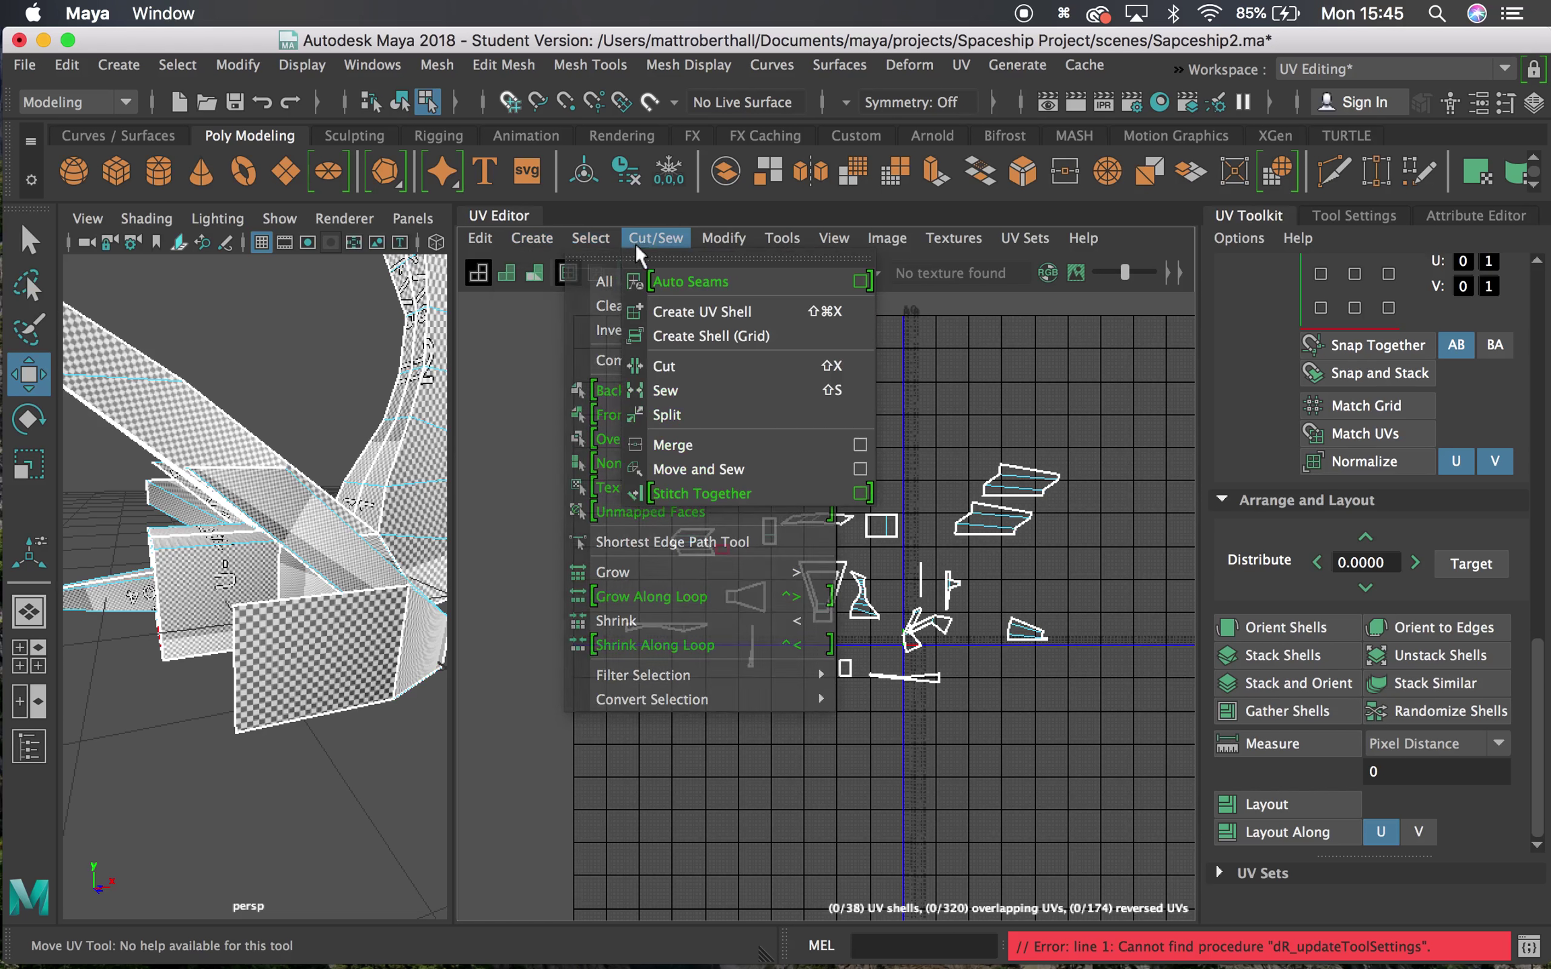
{"action": "mouse_move", "coordinate": [735, 233]}
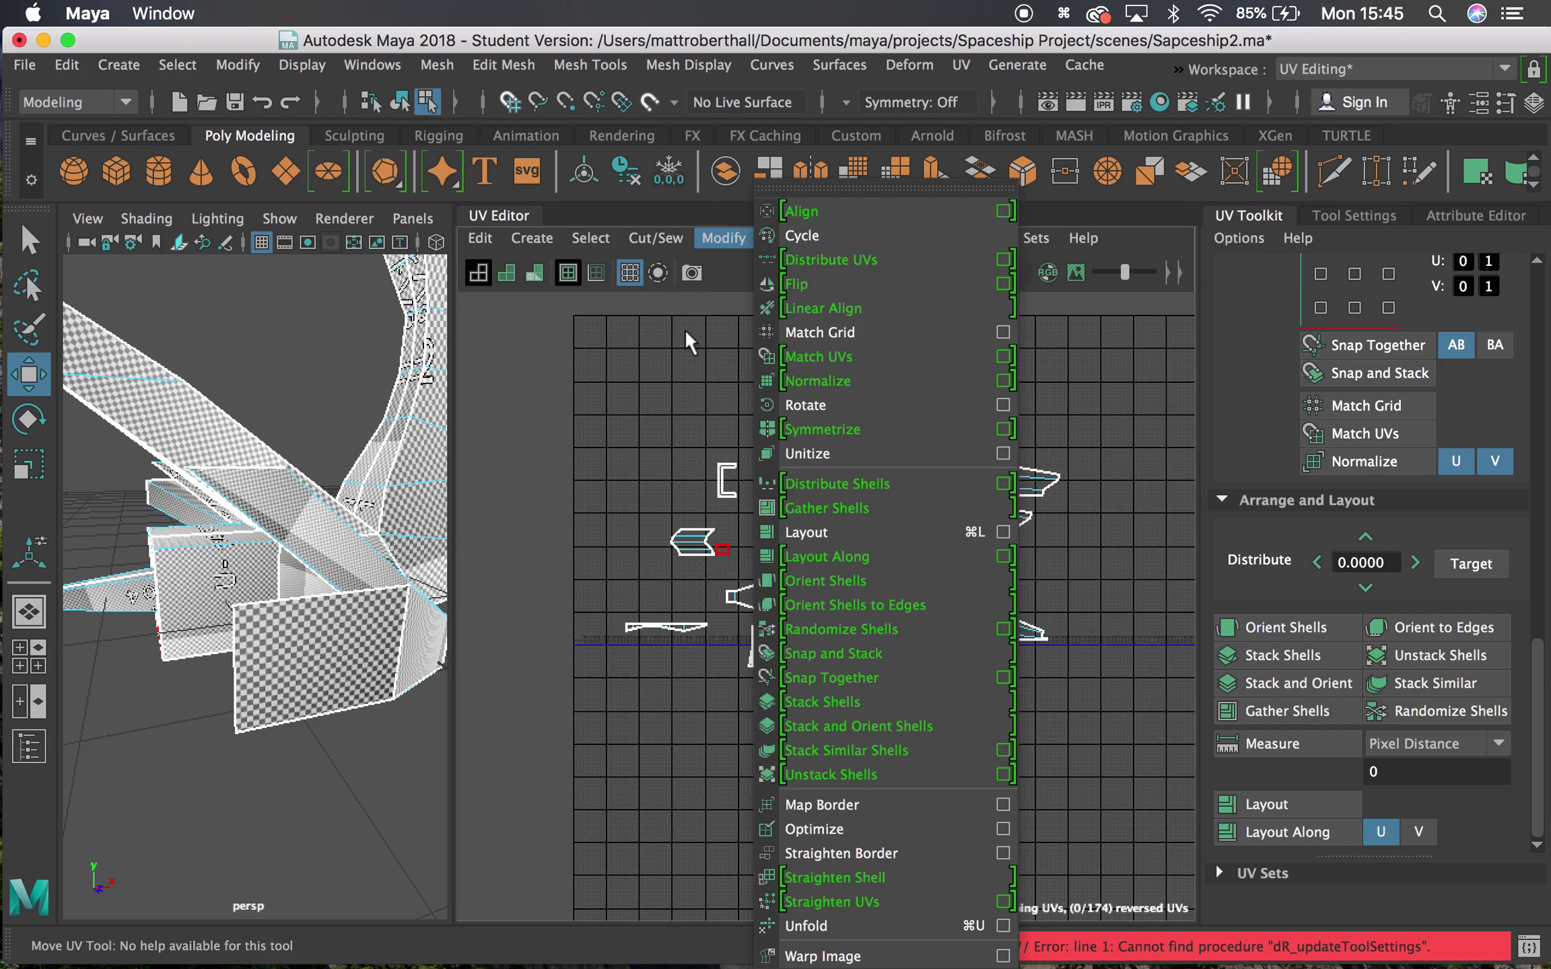
{"action": "left_click", "coordinate": [1003, 533]}
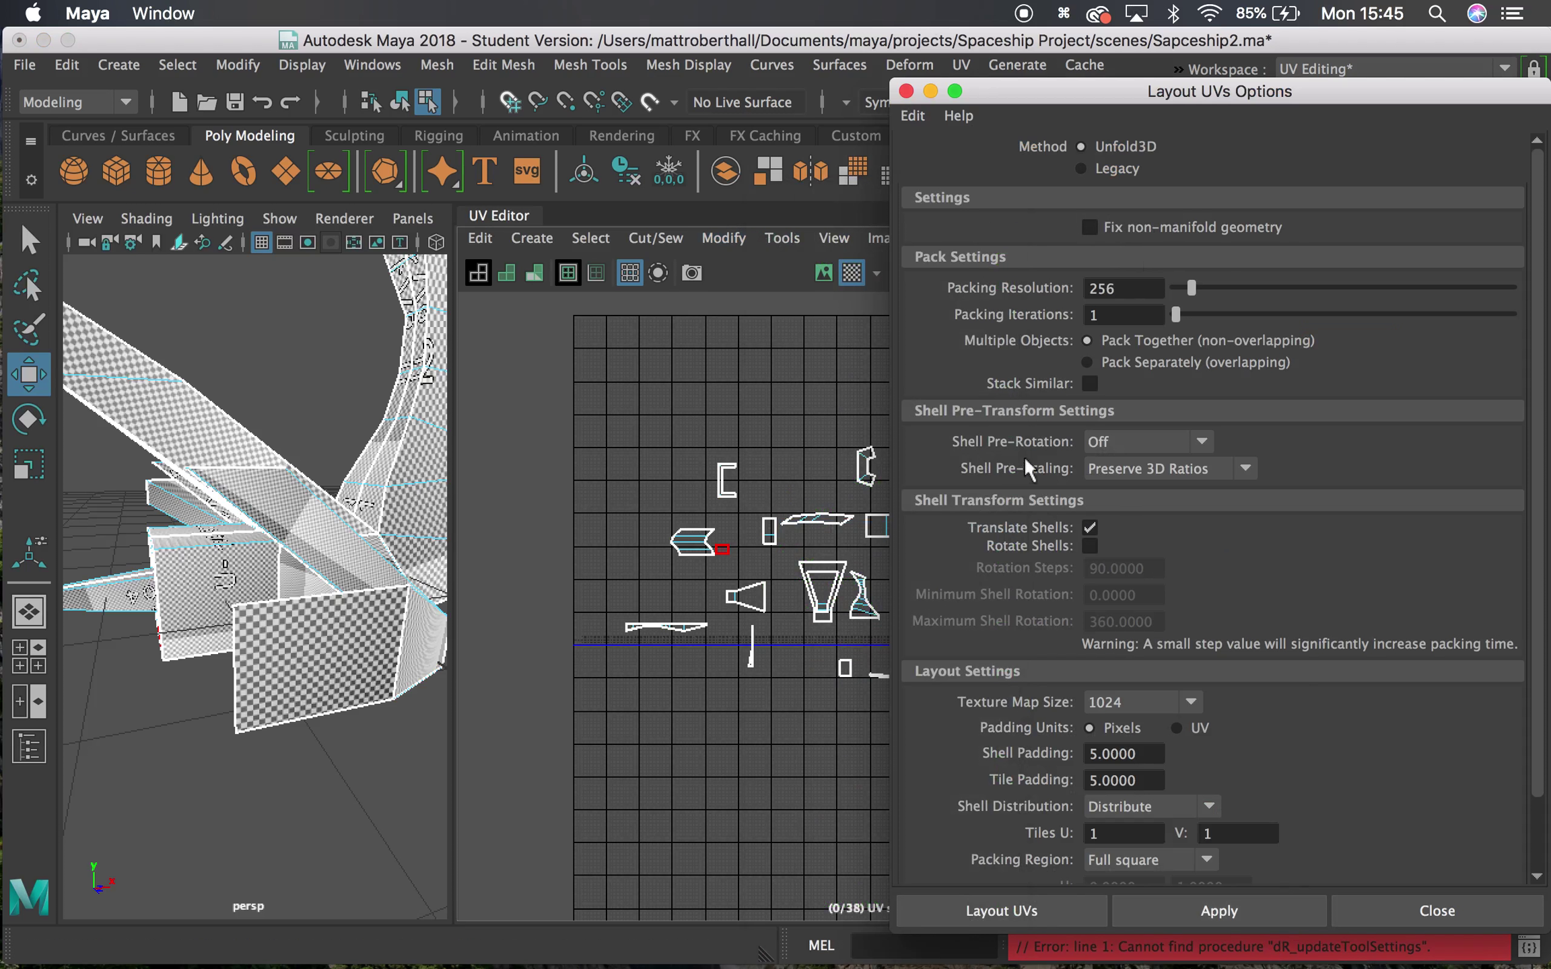
{"action": "left_click", "coordinate": [1128, 468]}
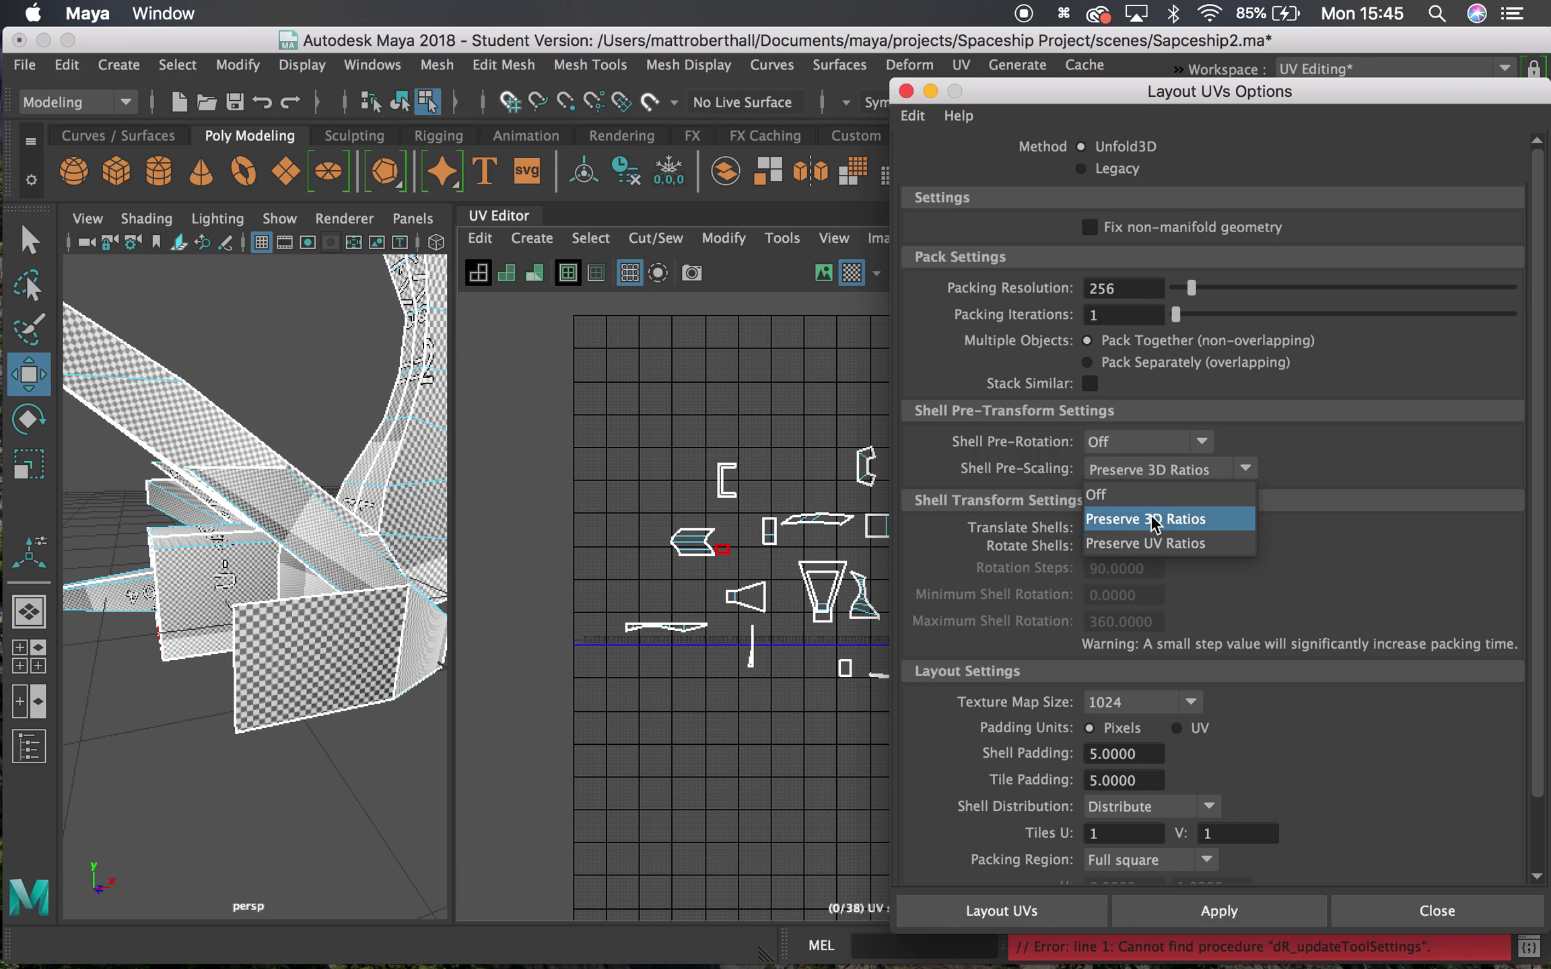
{"action": "left_click", "coordinate": [1151, 520]}
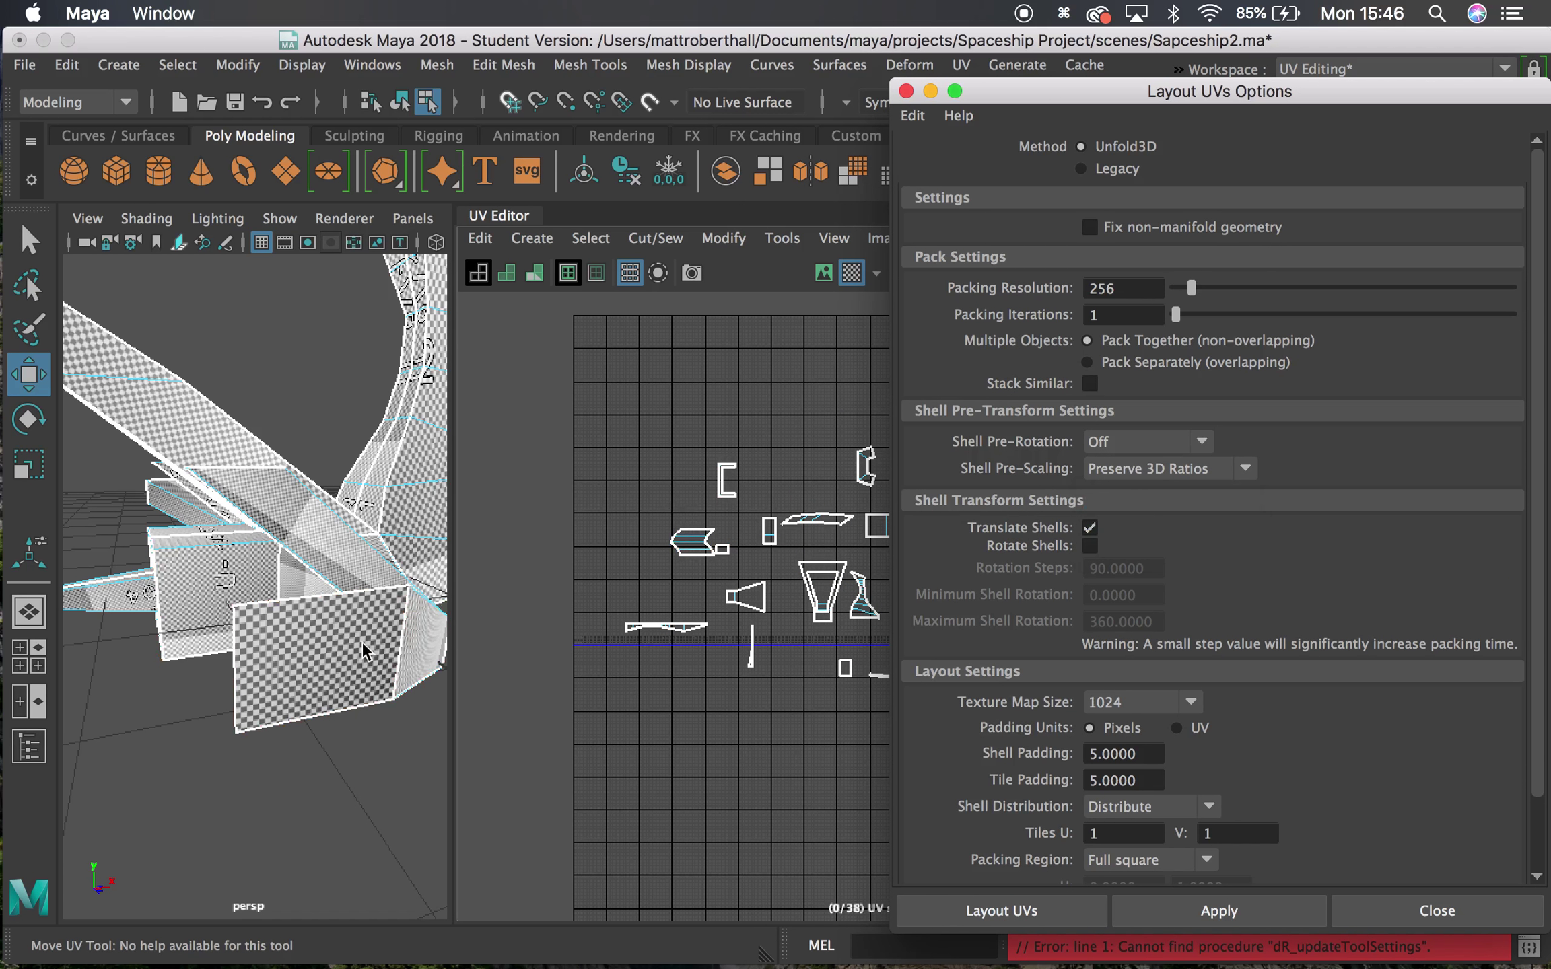
Examine the checker size across the spaceship's wings, underside and hull panels, and compare it with the UV shells
{"action": "left_click", "coordinate": [289, 630]}
{"action": "right_click_drag", "start_coordinate": [643, 626], "coordinate": [868, 652], "text": "alt"}
{"action": "middle_click_drag", "start_coordinate": [868, 652], "coordinate": [579, 529], "text": "alt"}
{"action": "right_click_drag", "start_coordinate": [579, 528], "coordinate": [720, 571], "text": "alt"}
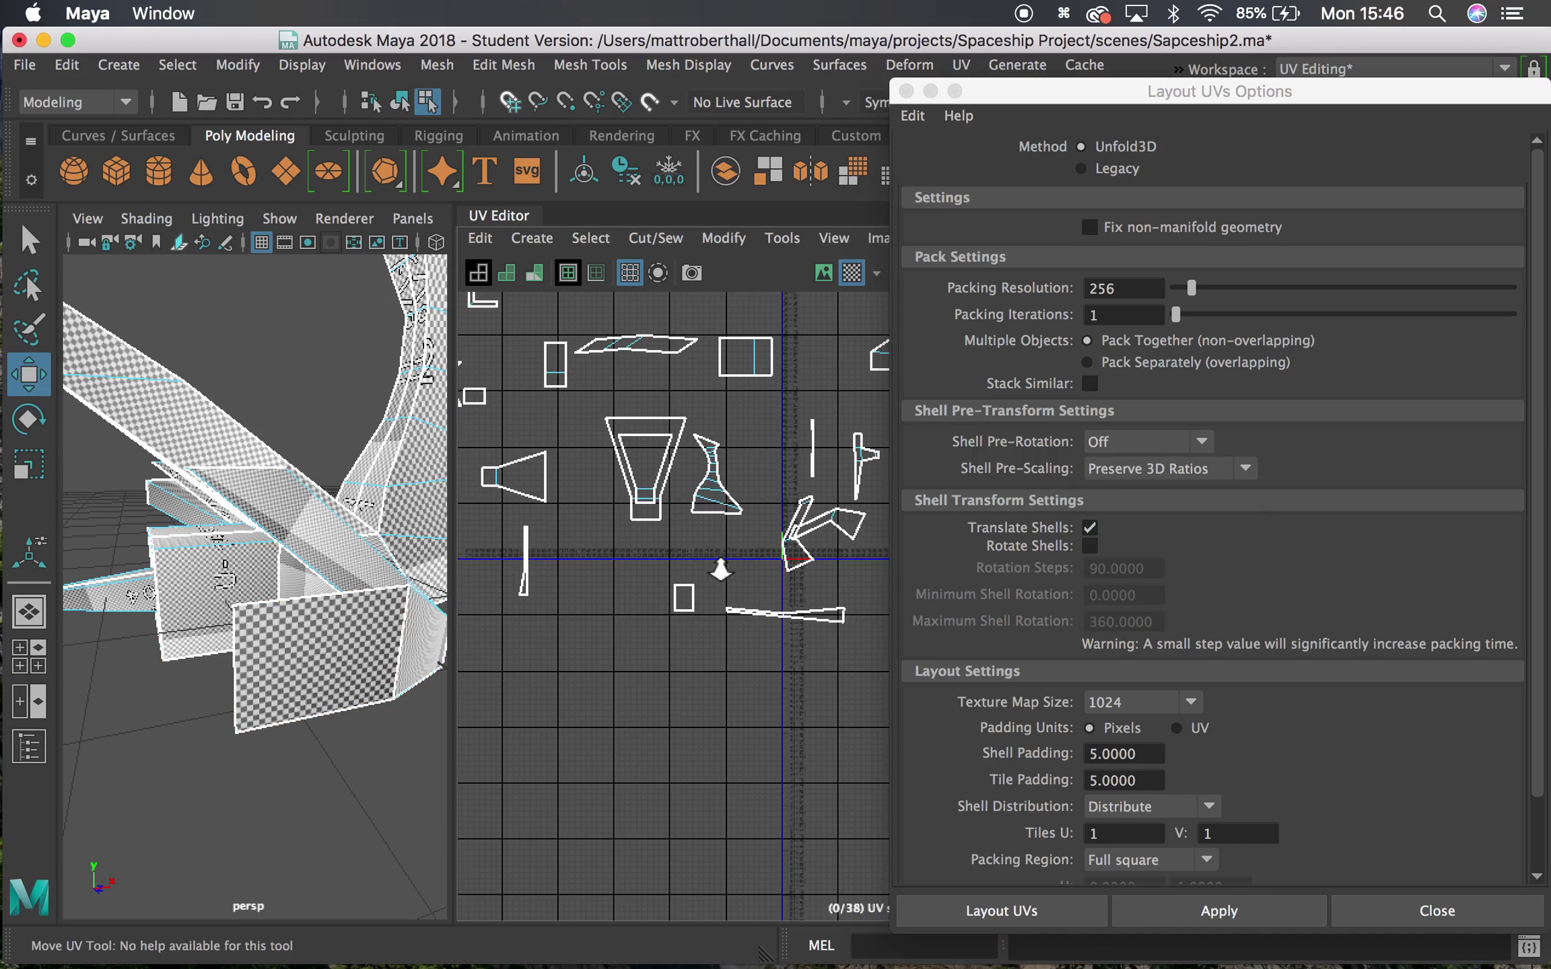
{"action": "scroll", "coordinate": [263, 609], "scroll_direction": "up", "scroll_amount": 3}
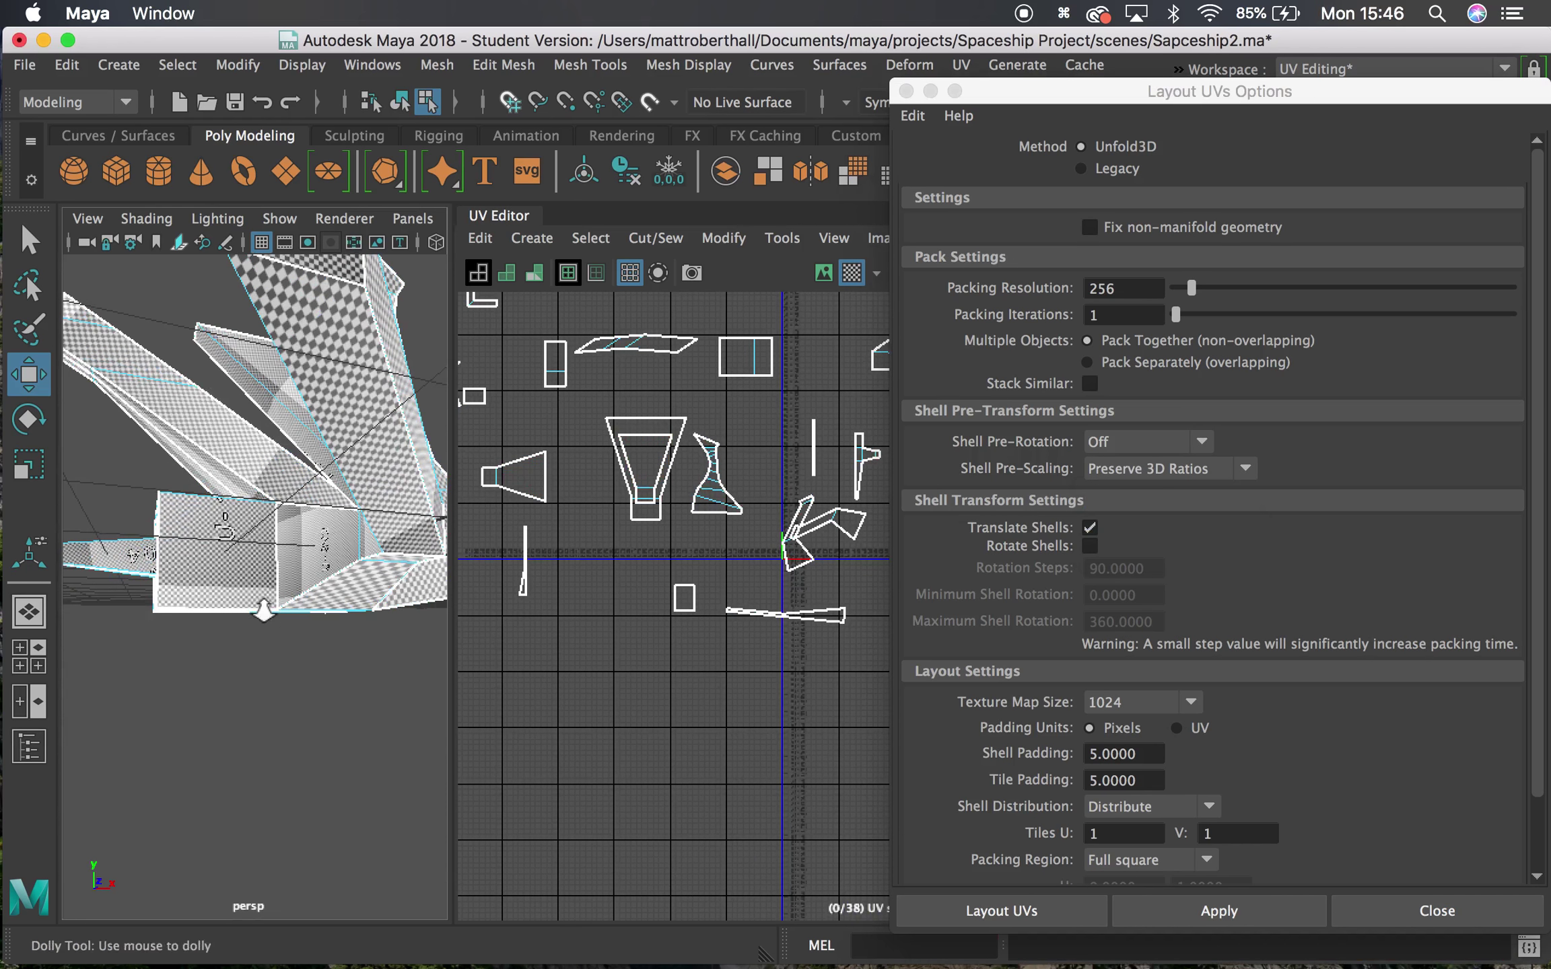
{"action": "right_click_drag", "start_coordinate": [263, 609], "coordinate": [305, 536], "text": "alt"}
{"action": "middle_click_drag", "start_coordinate": [305, 536], "coordinate": [232, 582], "text": "alt"}
{"action": "left_click_drag", "start_coordinate": [232, 582], "coordinate": [176, 590], "text": "alt"}
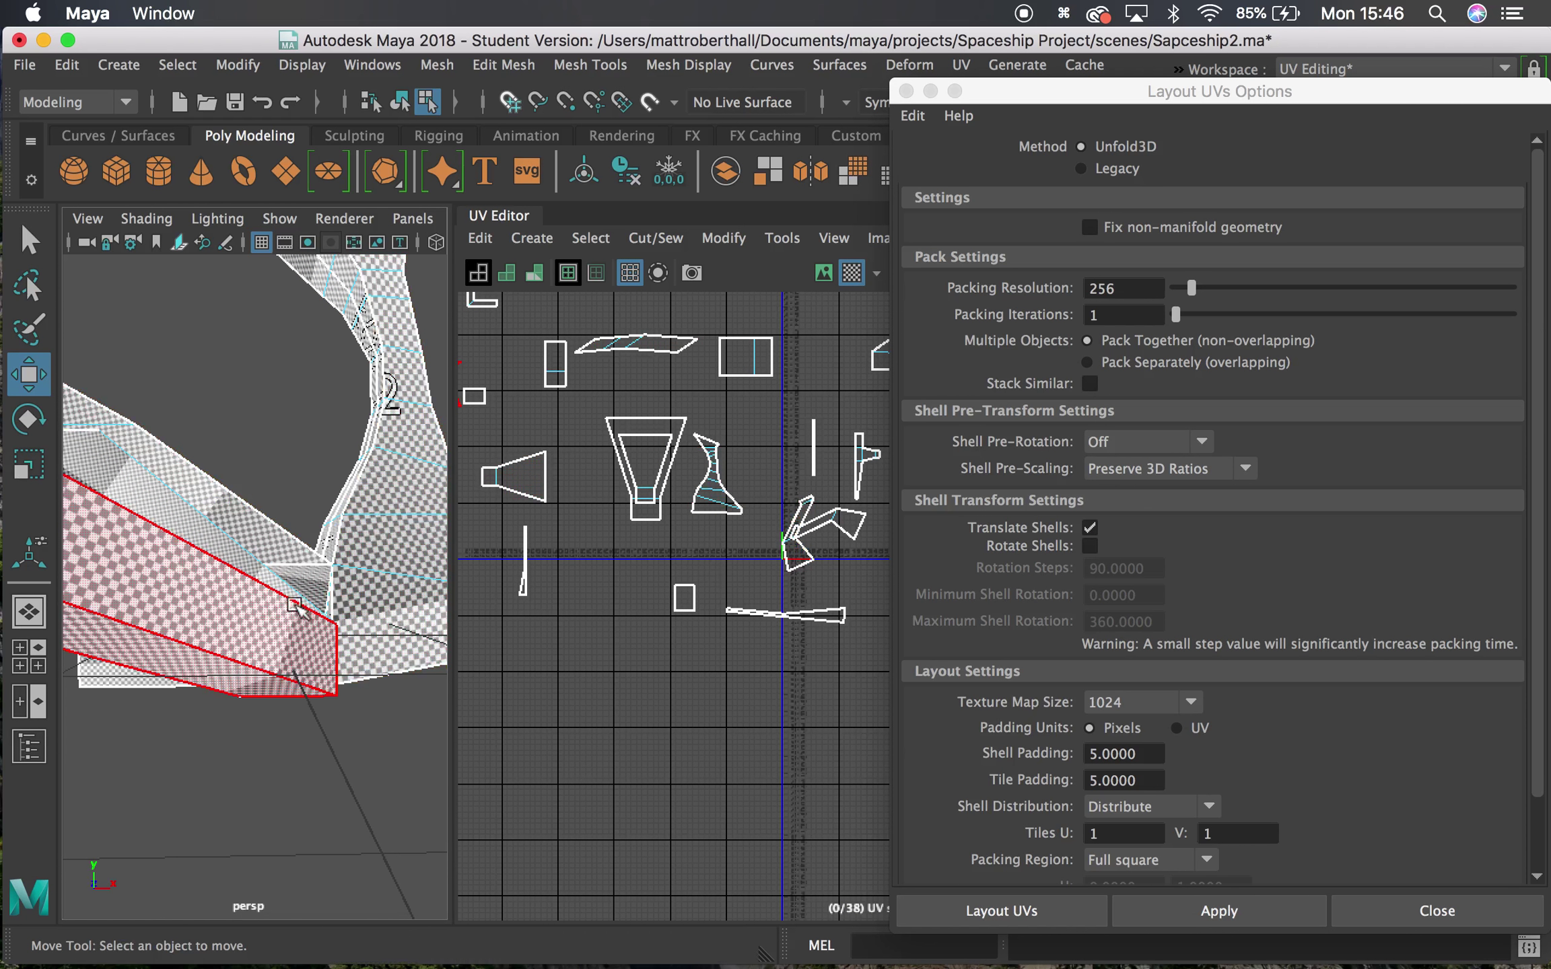
{"action": "left_click_drag", "start_coordinate": [342, 668], "coordinate": [330, 431], "text": "alt"}
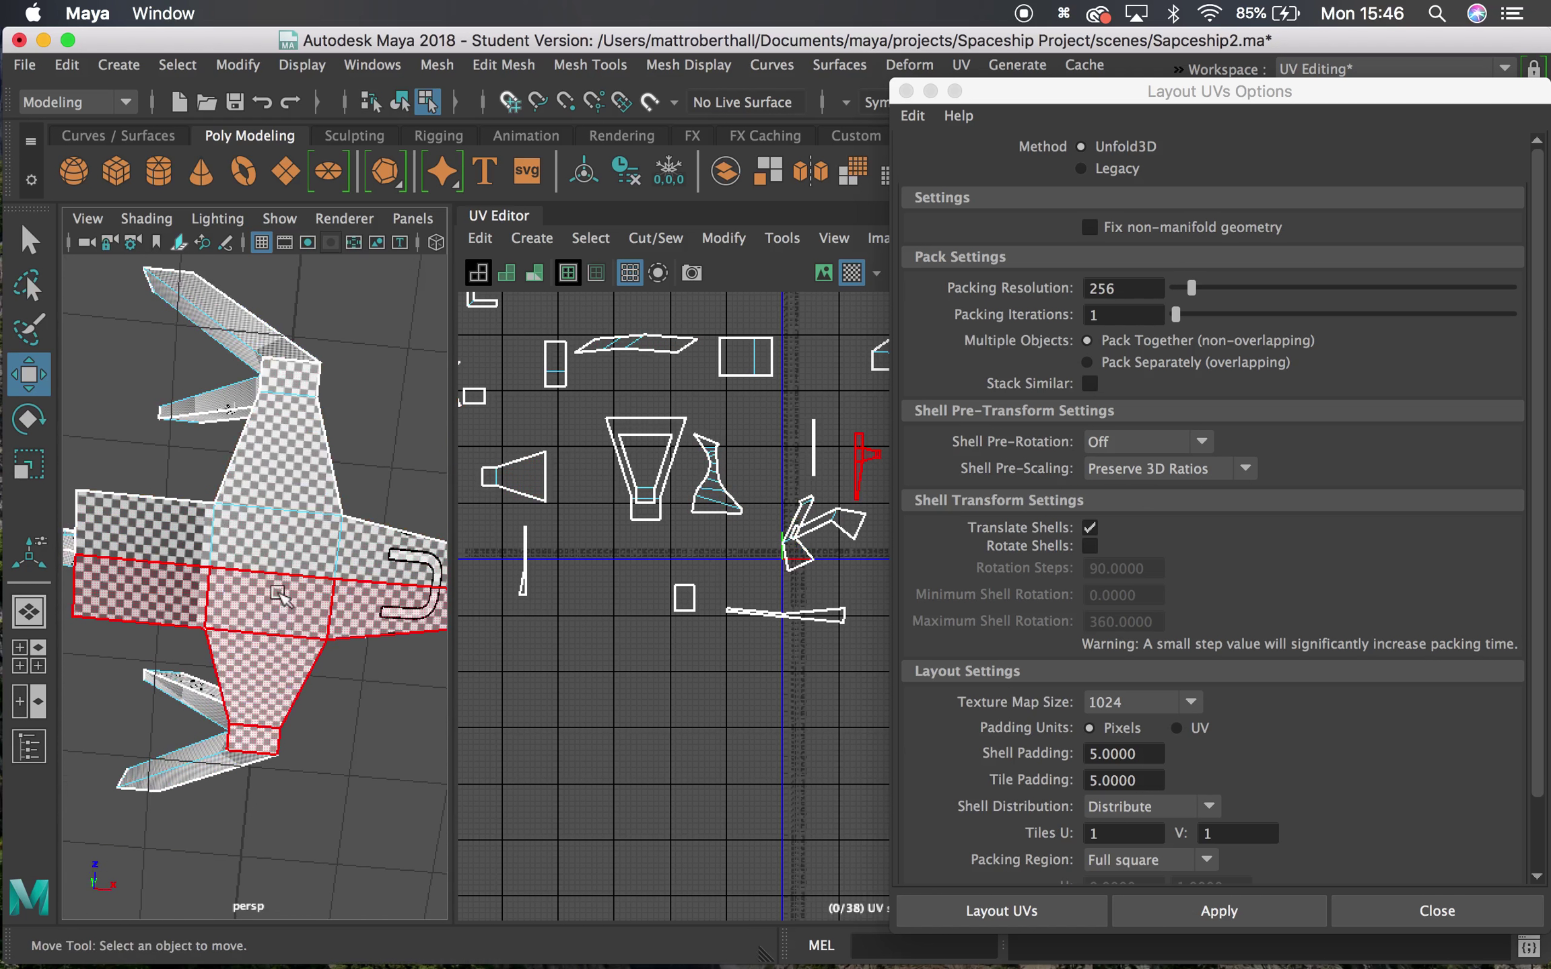
{"action": "left_click_drag", "start_coordinate": [309, 556], "coordinate": [273, 605], "text": "alt"}
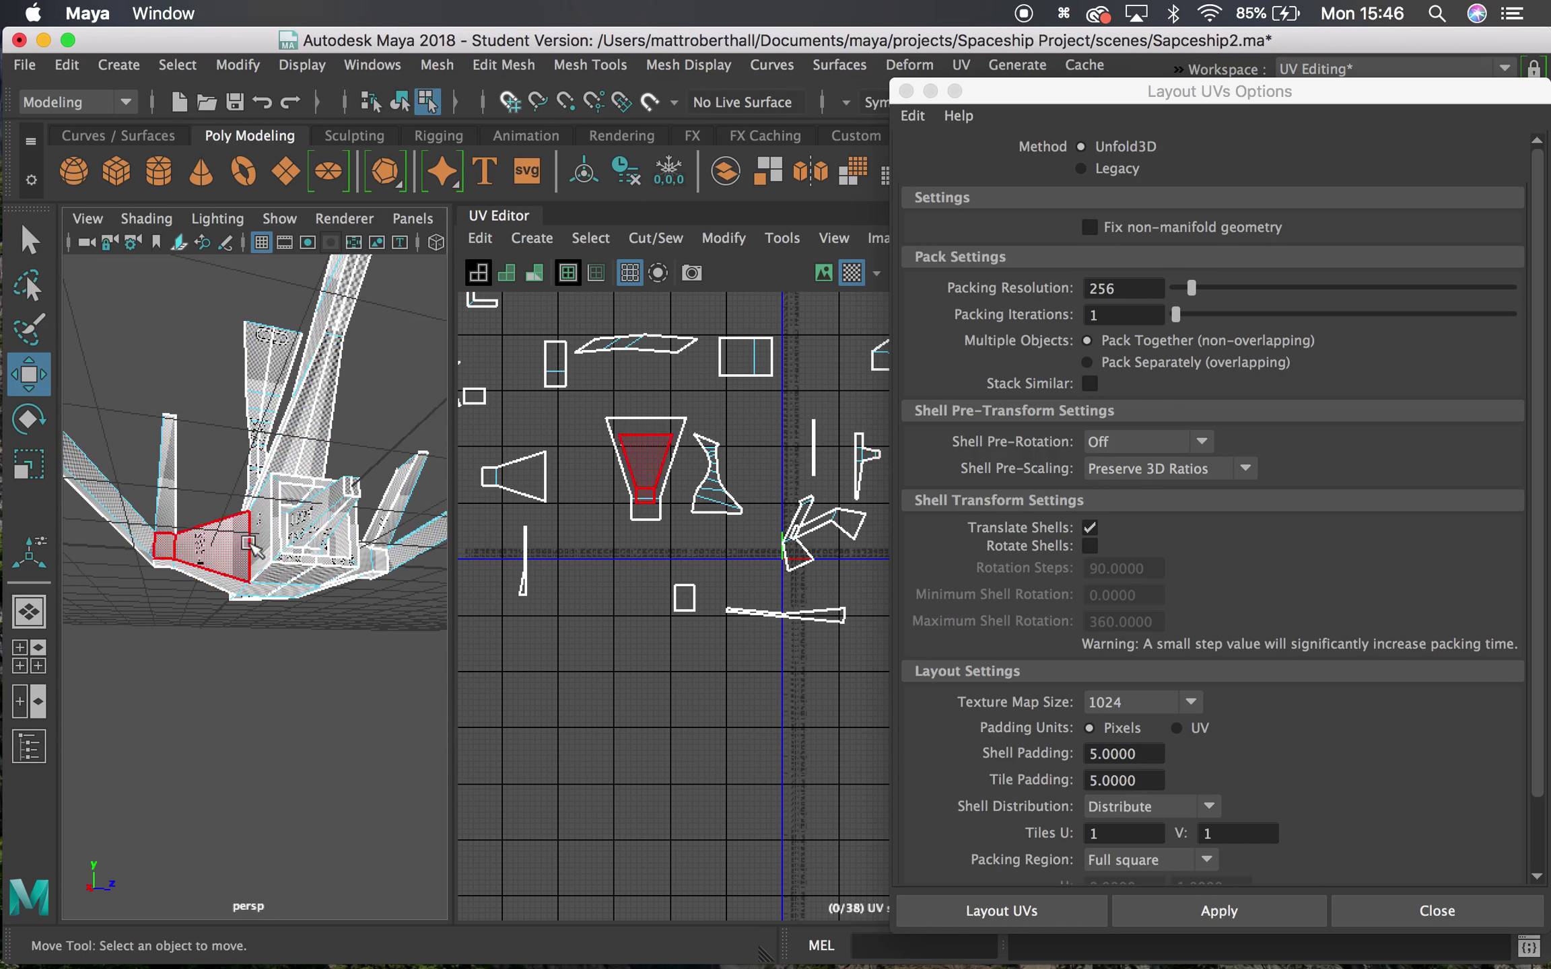
{"action": "right_click_drag", "start_coordinate": [200, 545], "coordinate": [265, 571], "text": "alt"}
{"action": "left_click_drag", "start_coordinate": [266, 571], "coordinate": [295, 376], "text": "alt"}
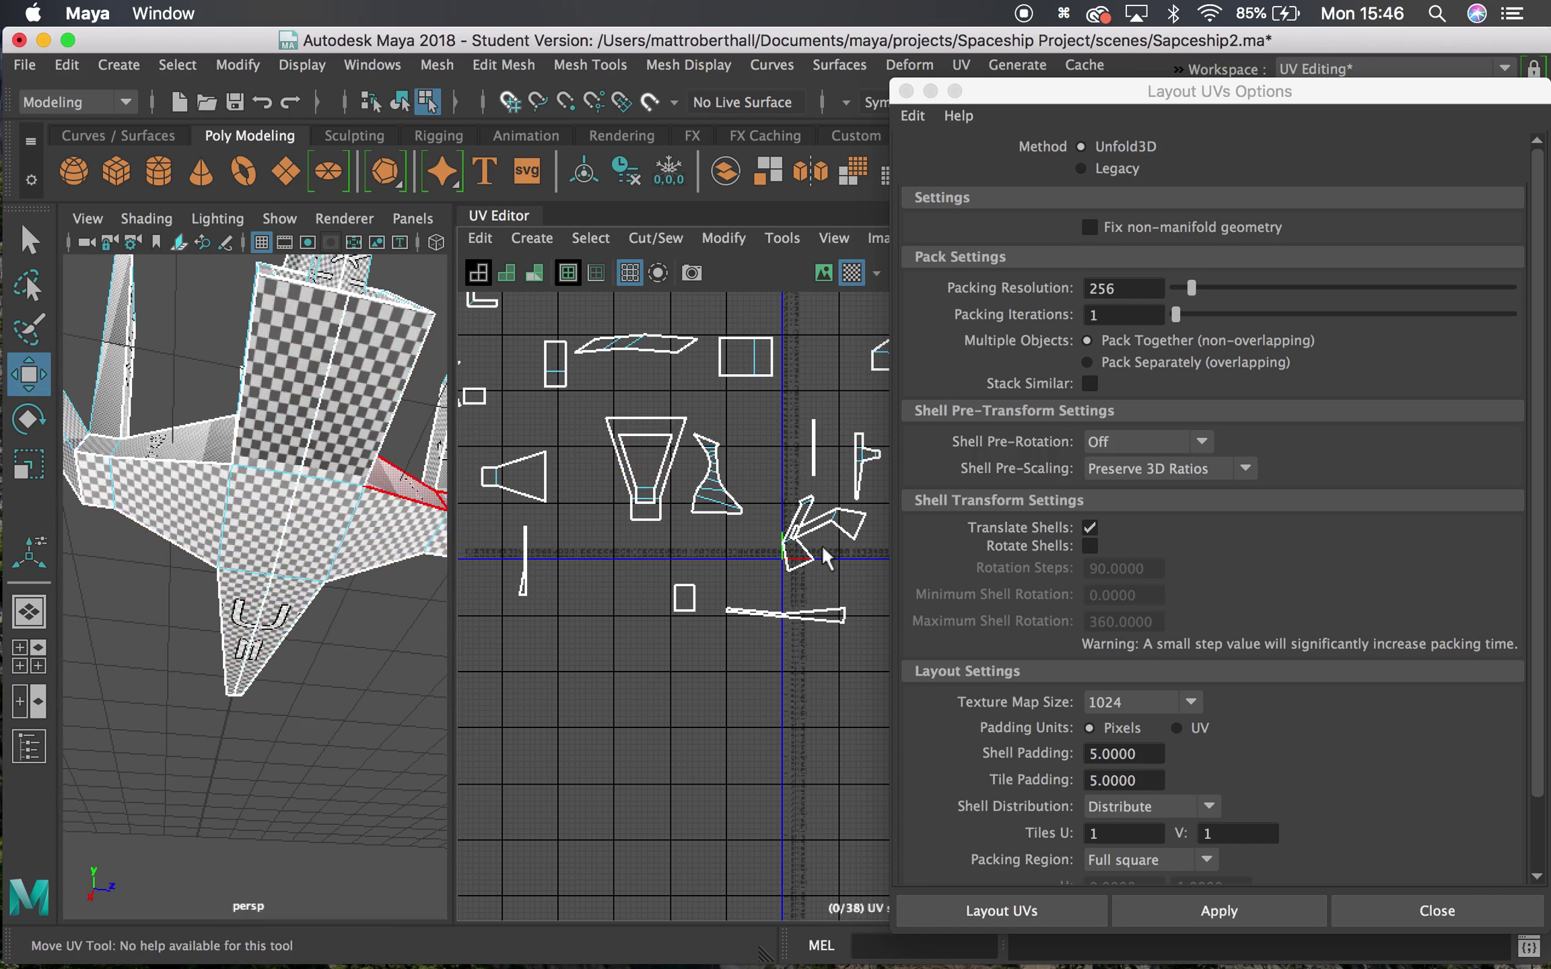
{"action": "left_click_drag", "start_coordinate": [224, 512], "coordinate": [289, 555], "text": "alt"}
{"action": "right_click_drag", "start_coordinate": [290, 555], "coordinate": [323, 565], "text": "alt"}
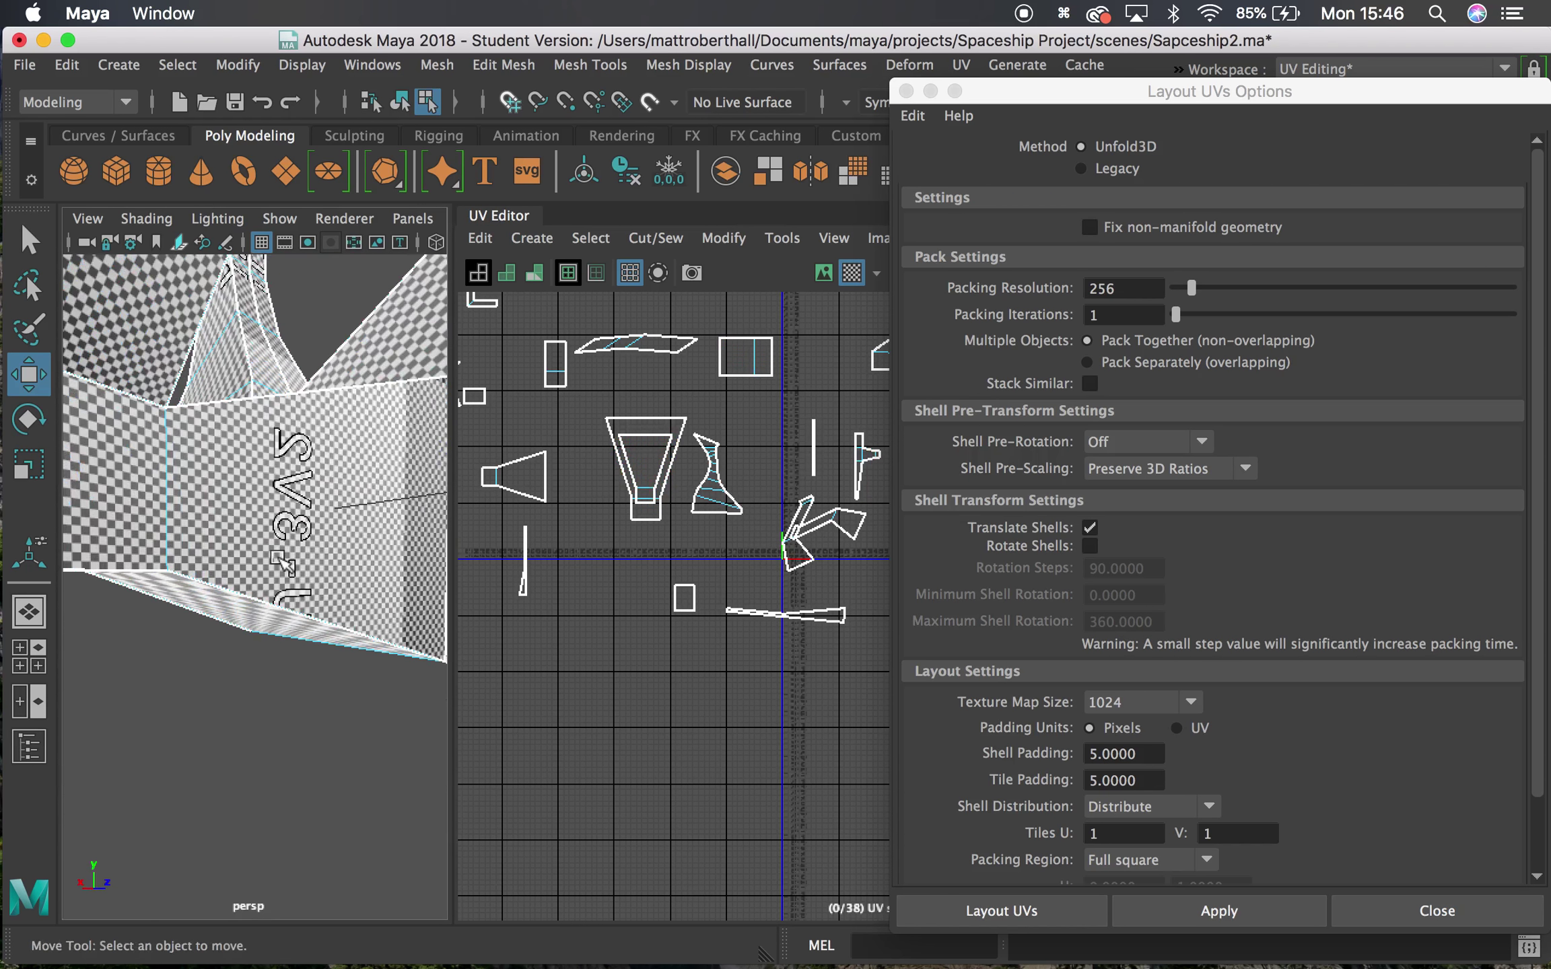
{"action": "middle_click_drag", "start_coordinate": [269, 559], "coordinate": [173, 547], "text": "alt"}
{"action": "right_click_drag", "start_coordinate": [173, 546], "coordinate": [138, 536], "text": "alt"}
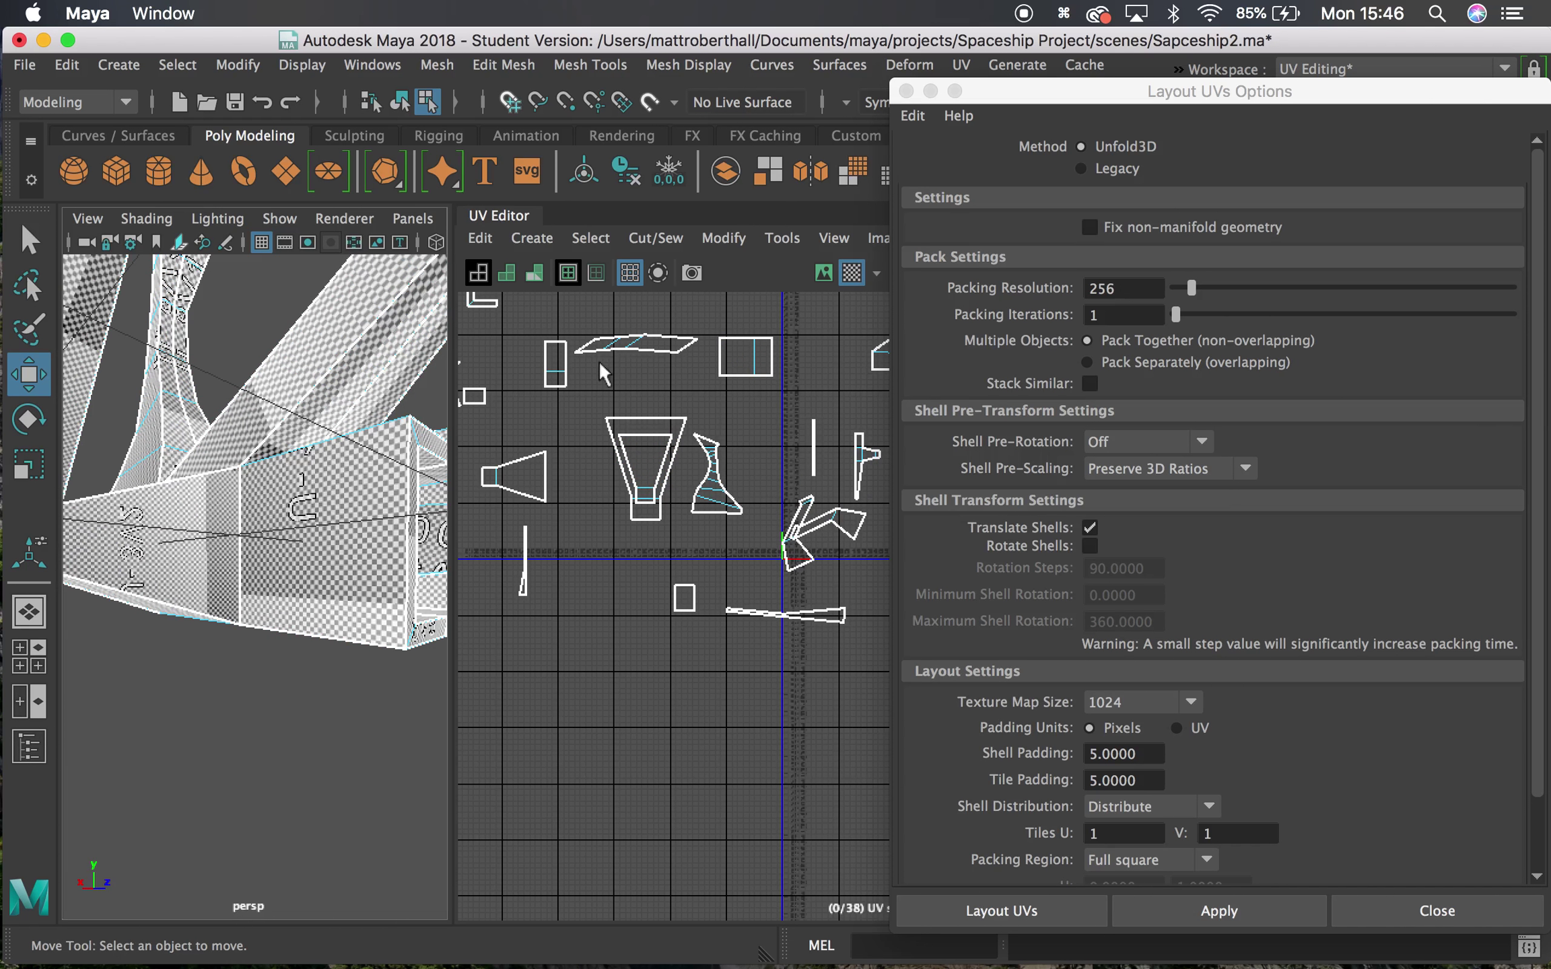
Enable shell rotation for the UV layout and set both the shell padding and tile padding to 5 pixels
{"action": "scroll", "coordinate": [576, 477], "scroll_direction": "down", "scroll_amount": 2}
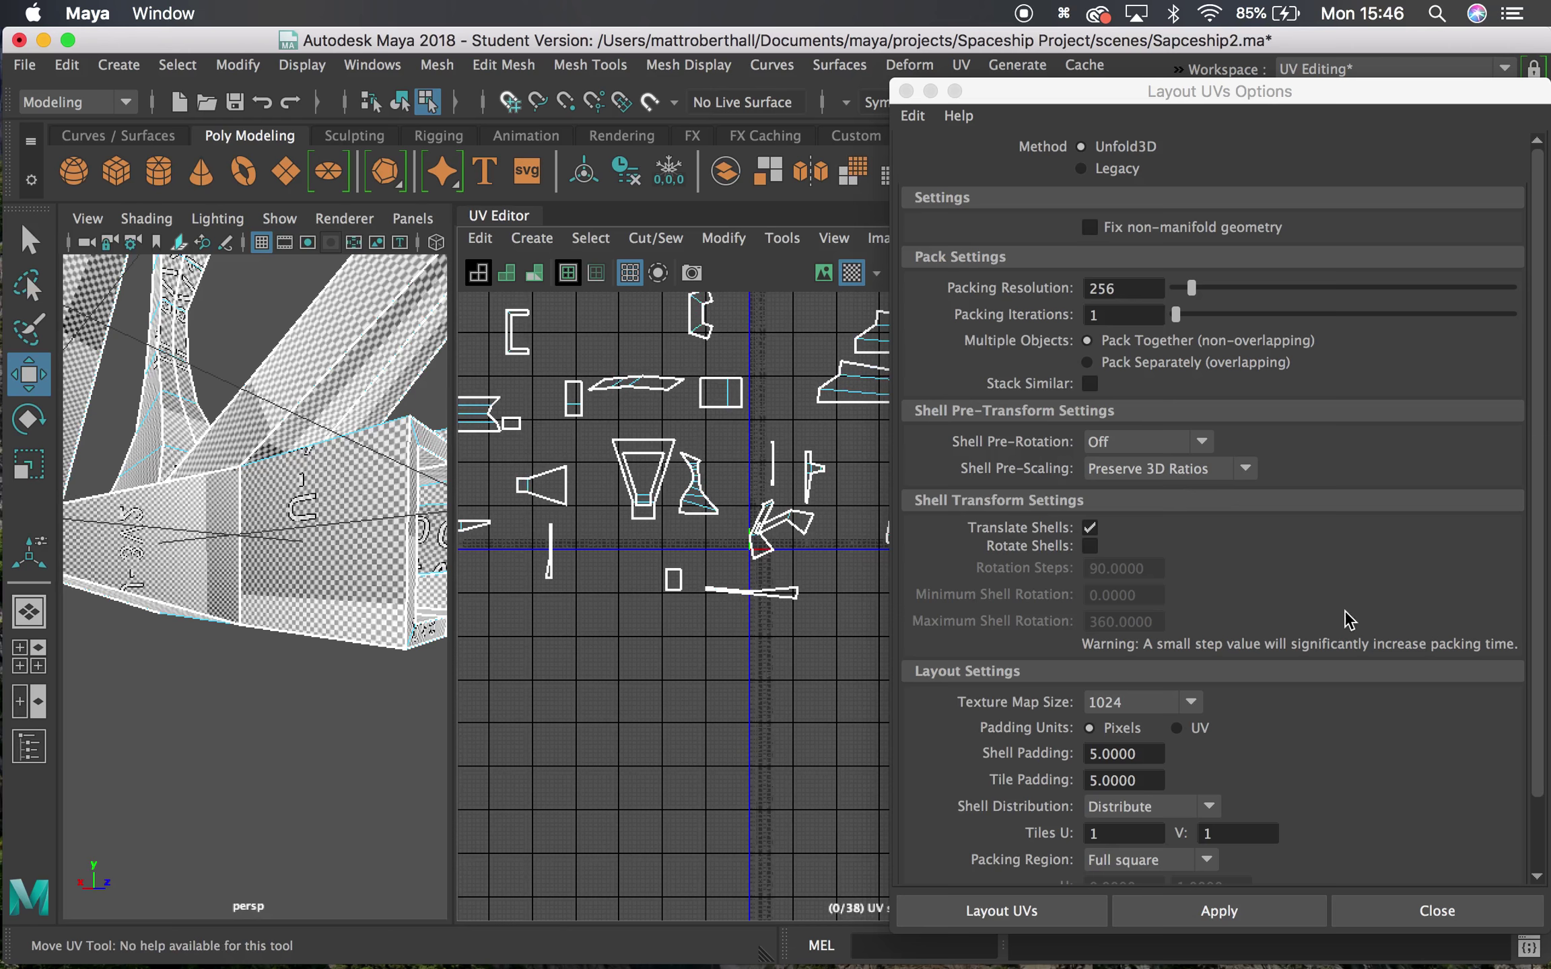
{"action": "left_click_drag", "start_coordinate": [1532, 539], "coordinate": [1543, 610]}
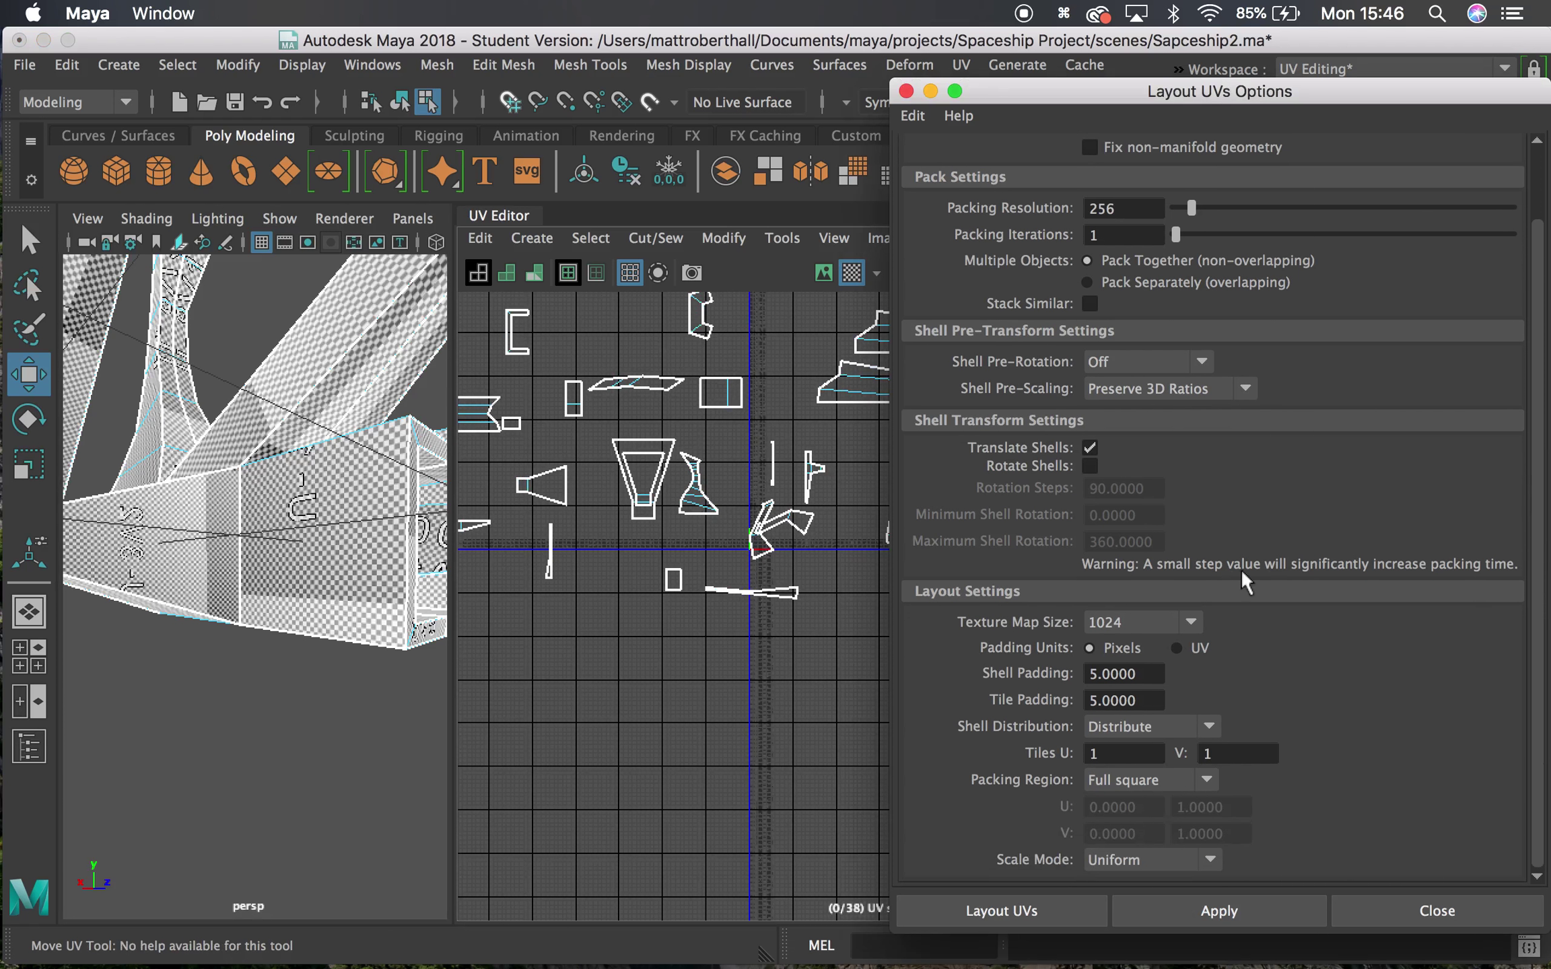
{"action": "left_click", "coordinate": [1090, 466]}
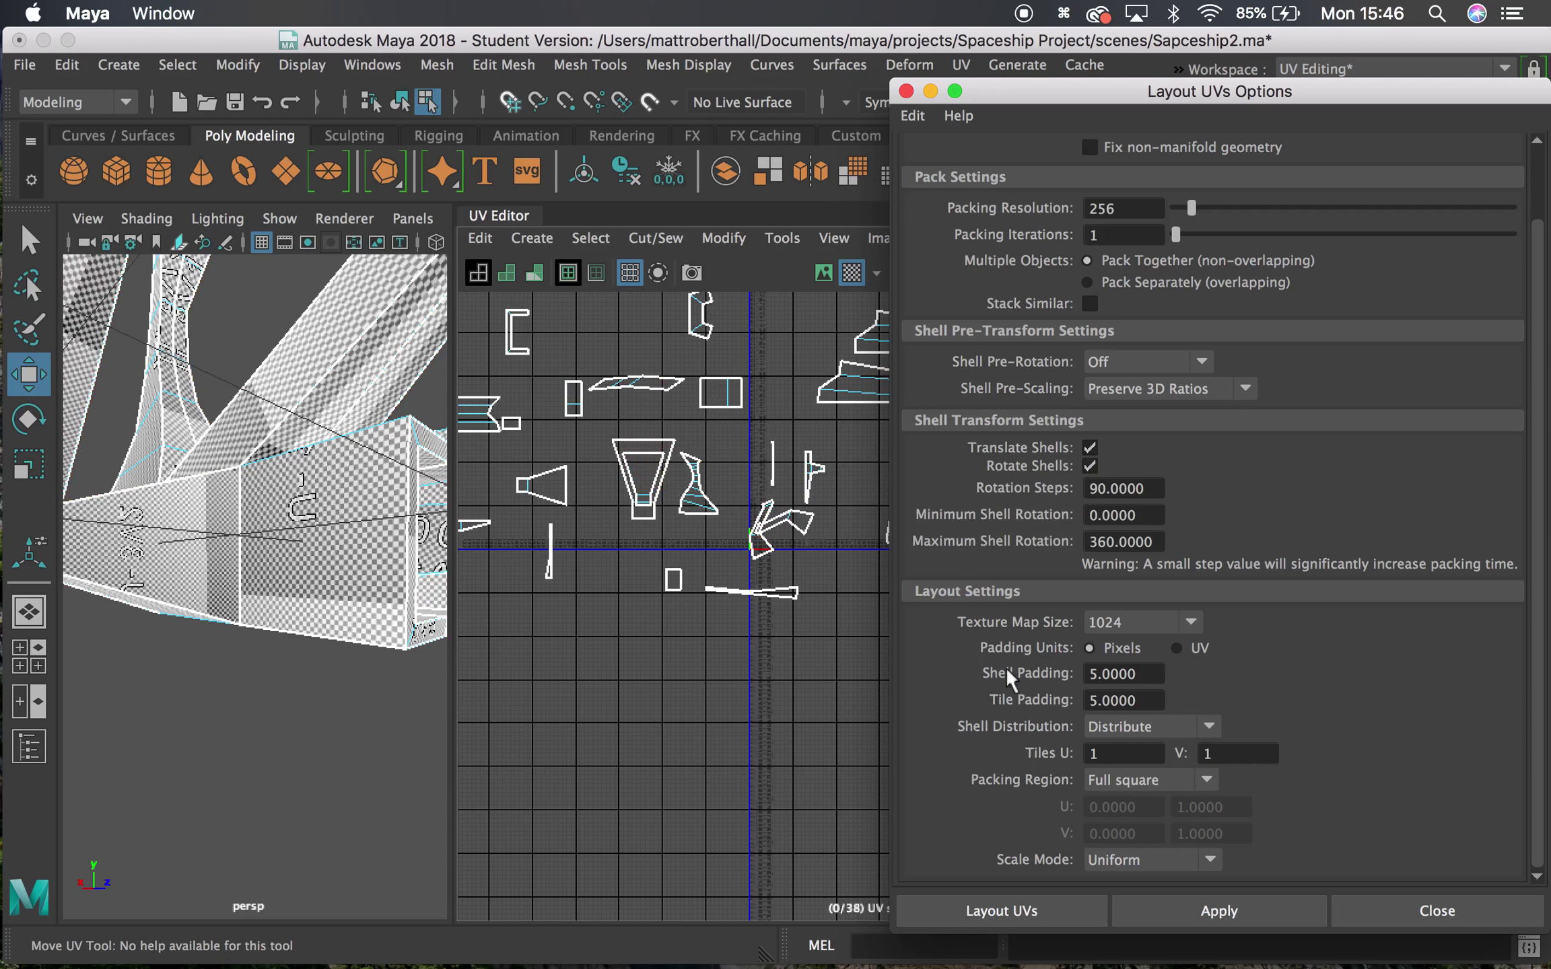
{"action": "left_click", "coordinate": [1149, 674]}
{"action": "type", "text": "5"}
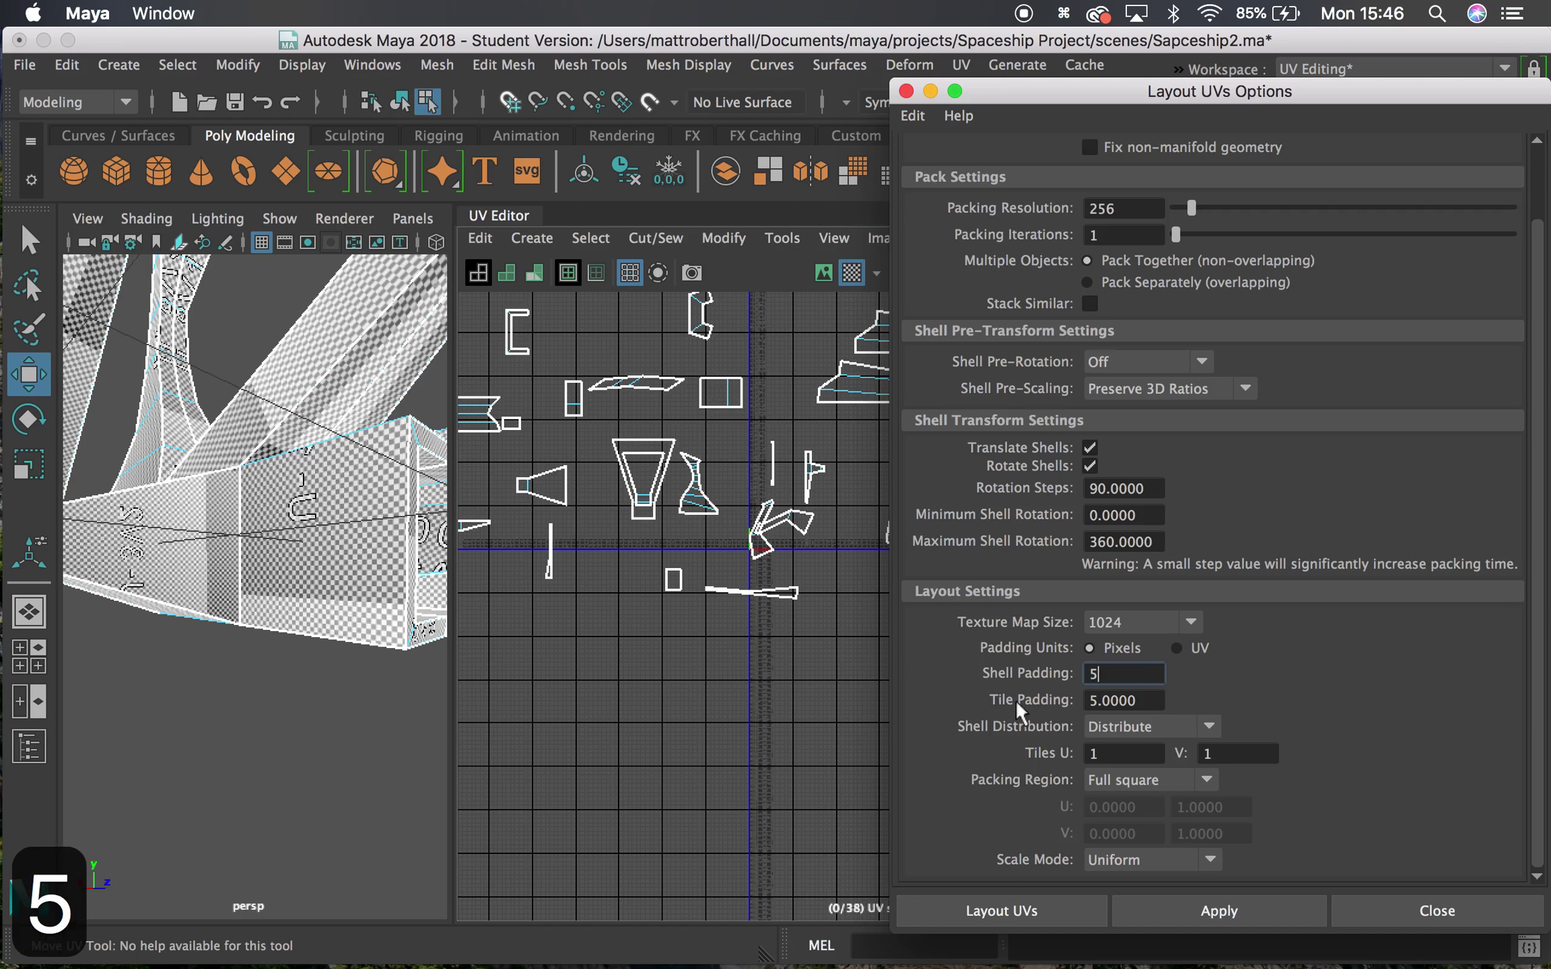
{"action": "left_click_drag", "start_coordinate": [1161, 703], "coordinate": [910, 678]}
{"action": "type", "text": "5"}
{"action": "right_click_drag", "start_coordinate": [713, 539], "coordinate": [864, 647], "text": "alt"}
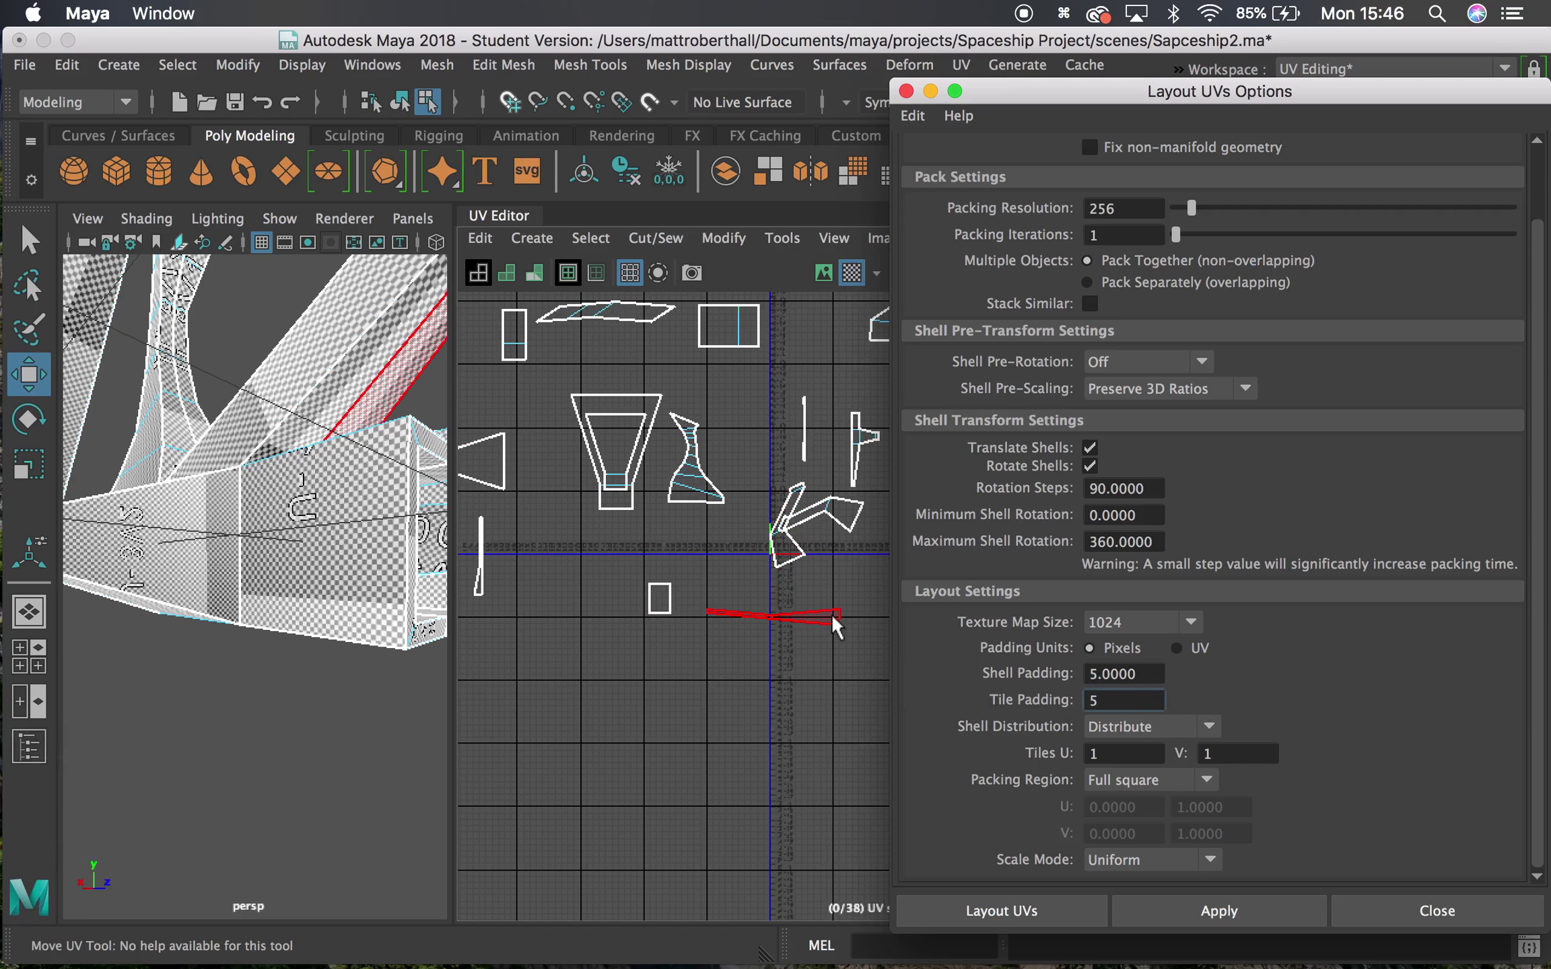
{"action": "left_click_drag", "start_coordinate": [1531, 638], "coordinate": [1531, 640]}
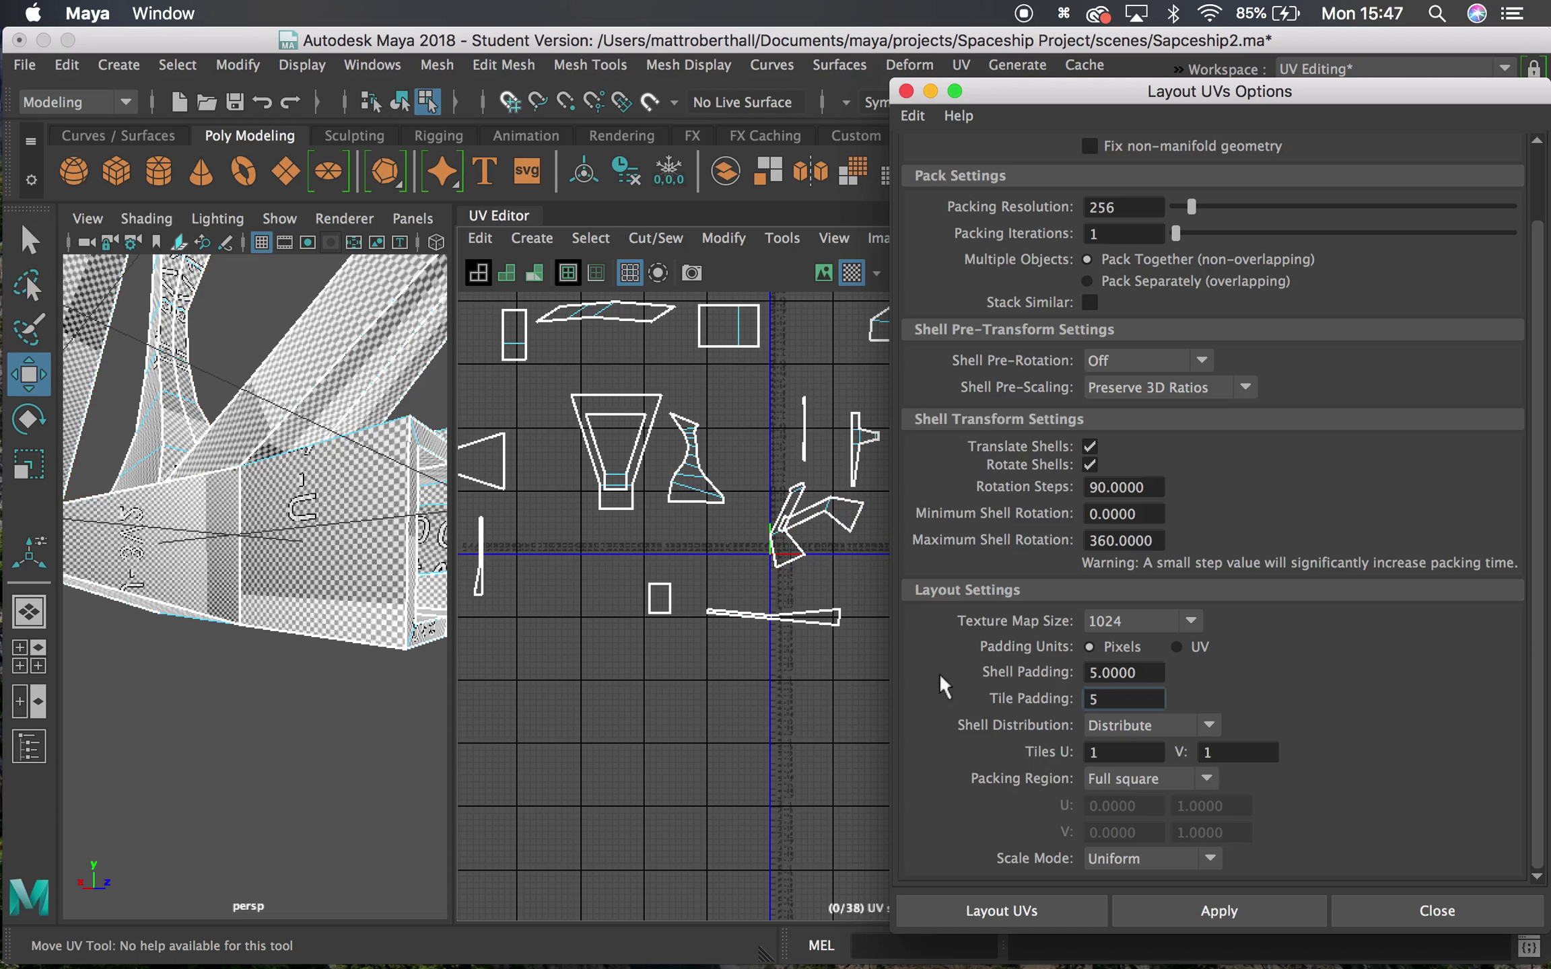
Select all of the spaceship's UV shells and lay them out with the configured Layout UVs options
{"action": "scroll", "coordinate": [562, 576], "scroll_direction": "down", "scroll_amount": 10}
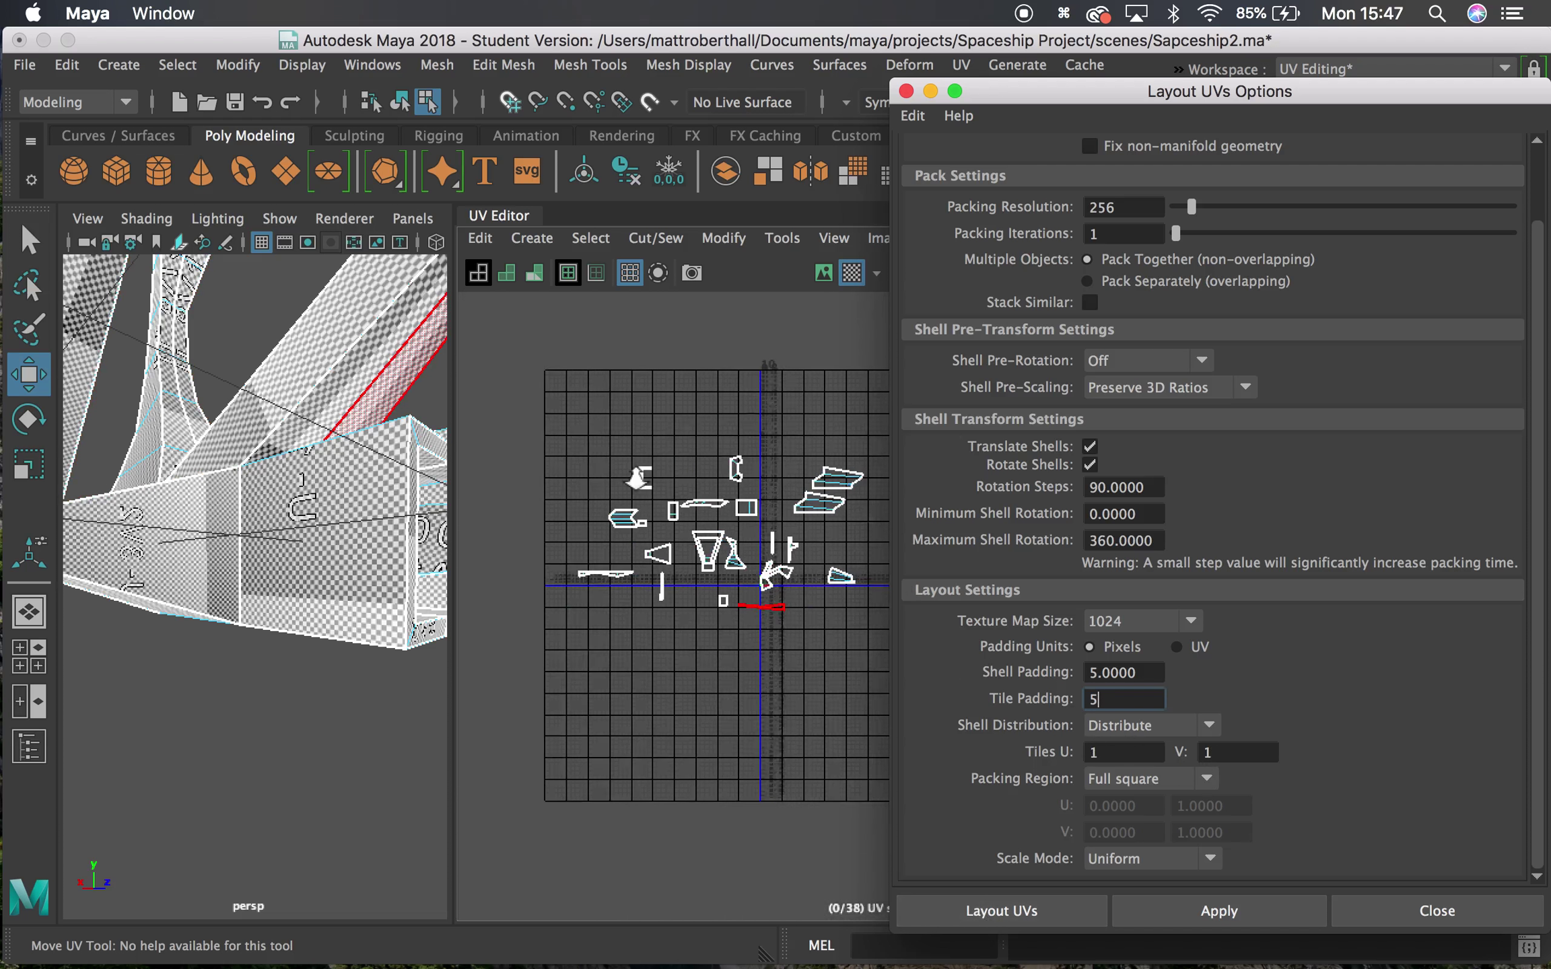
{"action": "left_click_drag", "start_coordinate": [575, 442], "coordinate": [875, 690]}
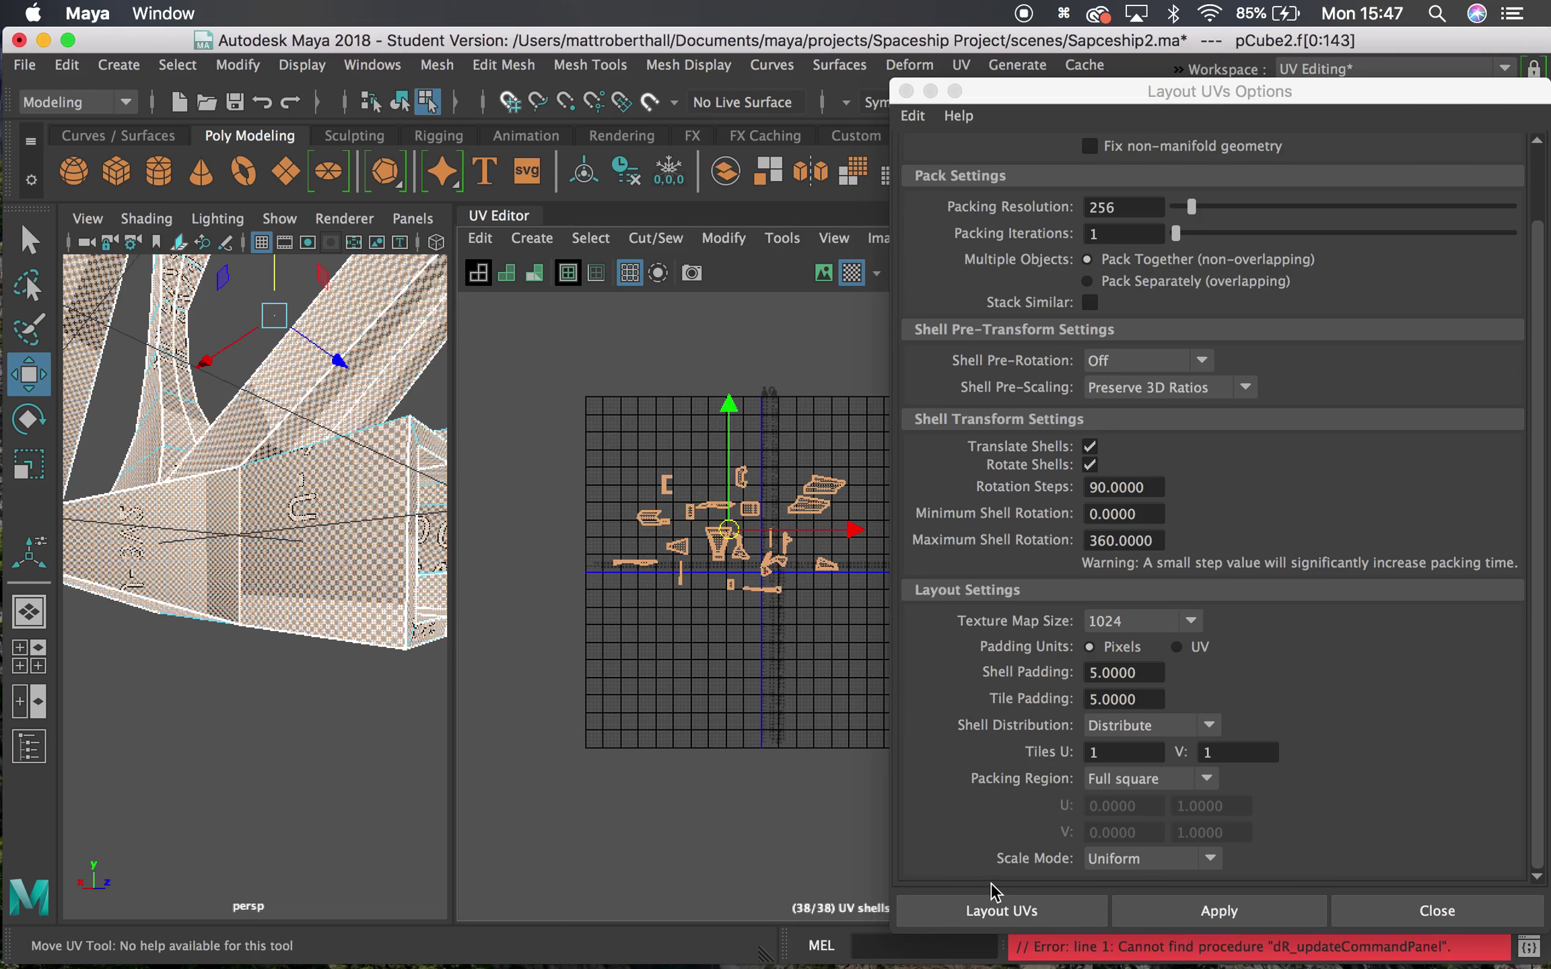
{"action": "left_click", "coordinate": [1006, 911]}
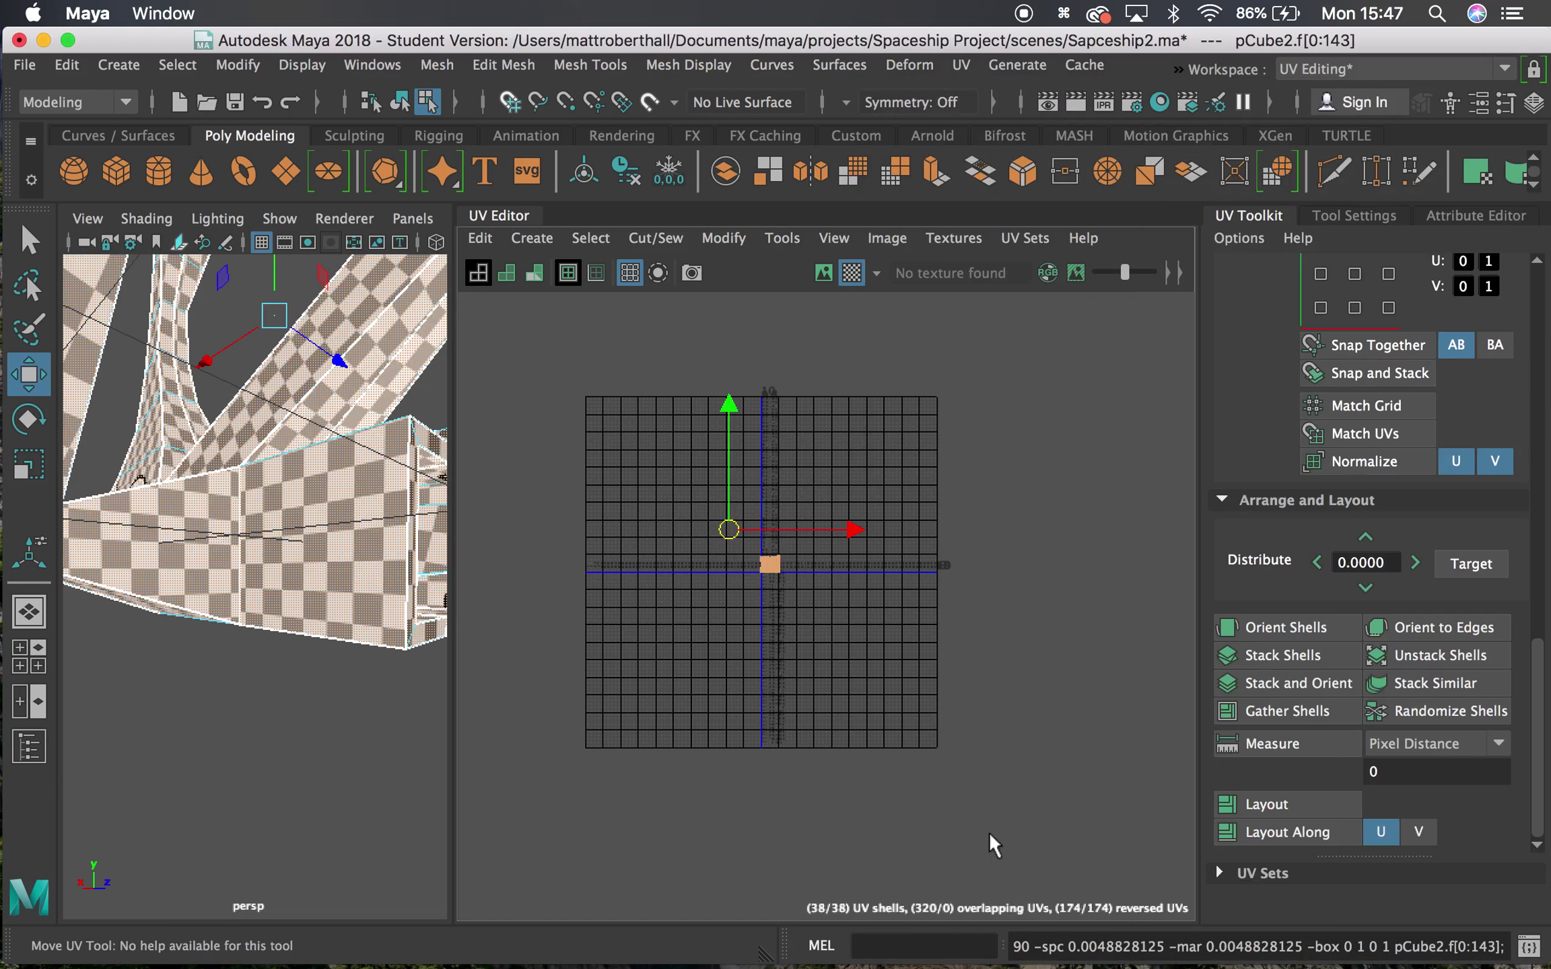
Examine the packed shells in the 0 to 1 UV tile and the checker scale on the spaceship, and clear the shell selection
{"action": "right_click_drag", "start_coordinate": [747, 570], "coordinate": [1010, 660], "text": "alt"}
{"action": "left_click_drag", "start_coordinate": [264, 517], "coordinate": [438, 548], "text": "alt"}
{"action": "left_click_drag", "start_coordinate": [266, 552], "coordinate": [700, 518], "text": "alt"}
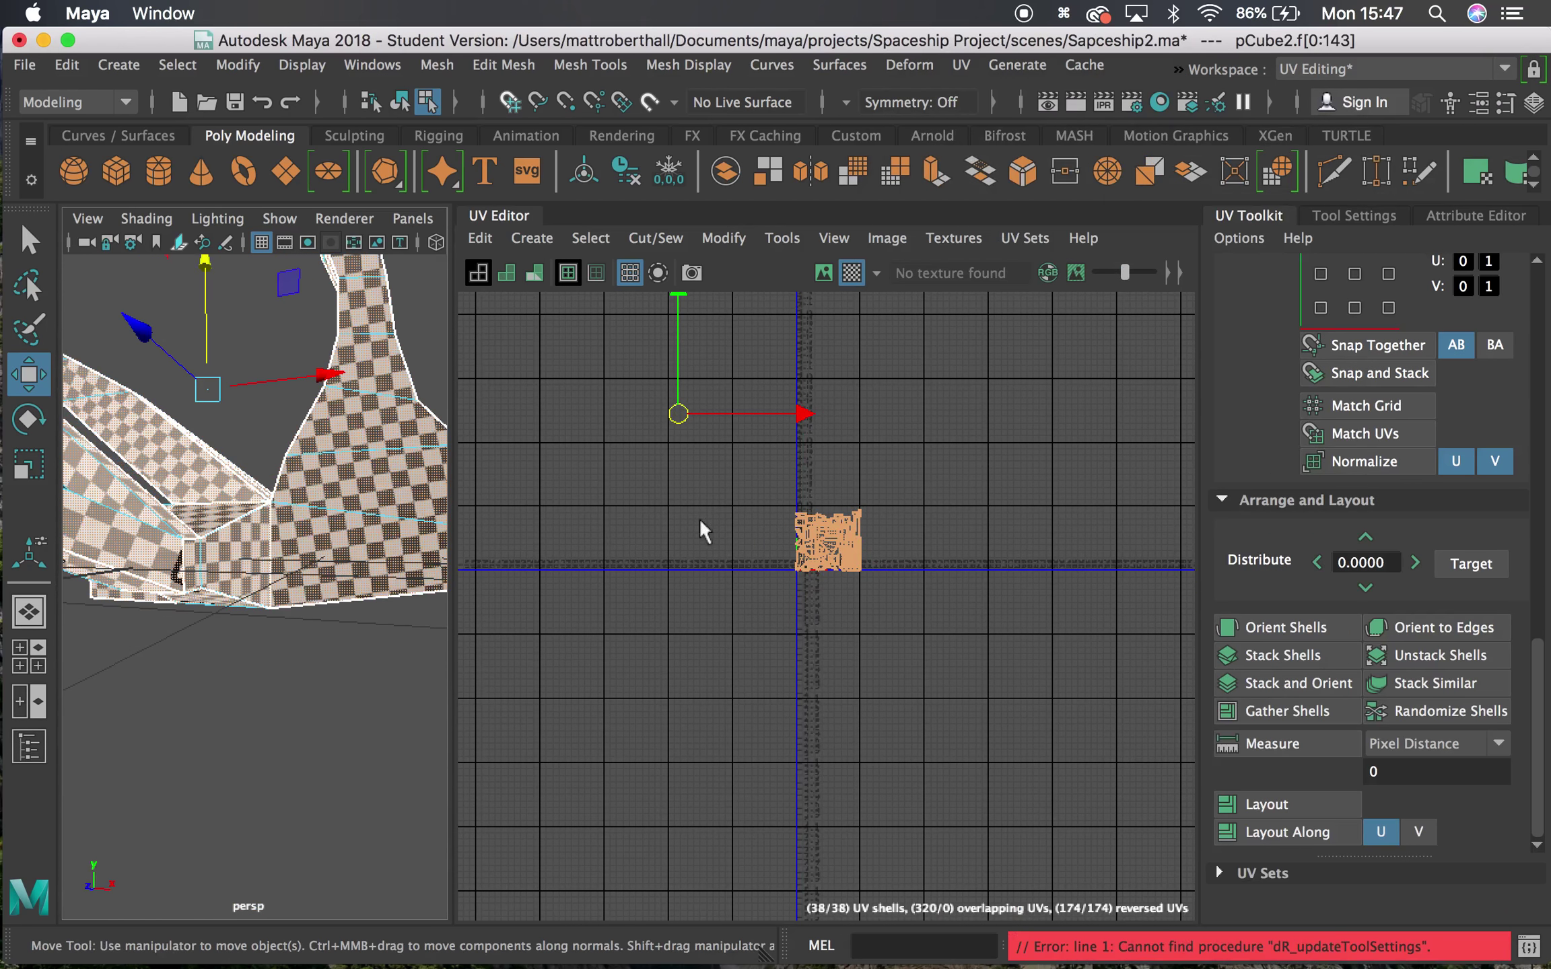
{"action": "right_click_drag", "start_coordinate": [678, 488], "coordinate": [996, 606], "text": "alt"}
{"action": "middle_click_drag", "start_coordinate": [1130, 650], "coordinate": [1031, 608], "text": "alt"}
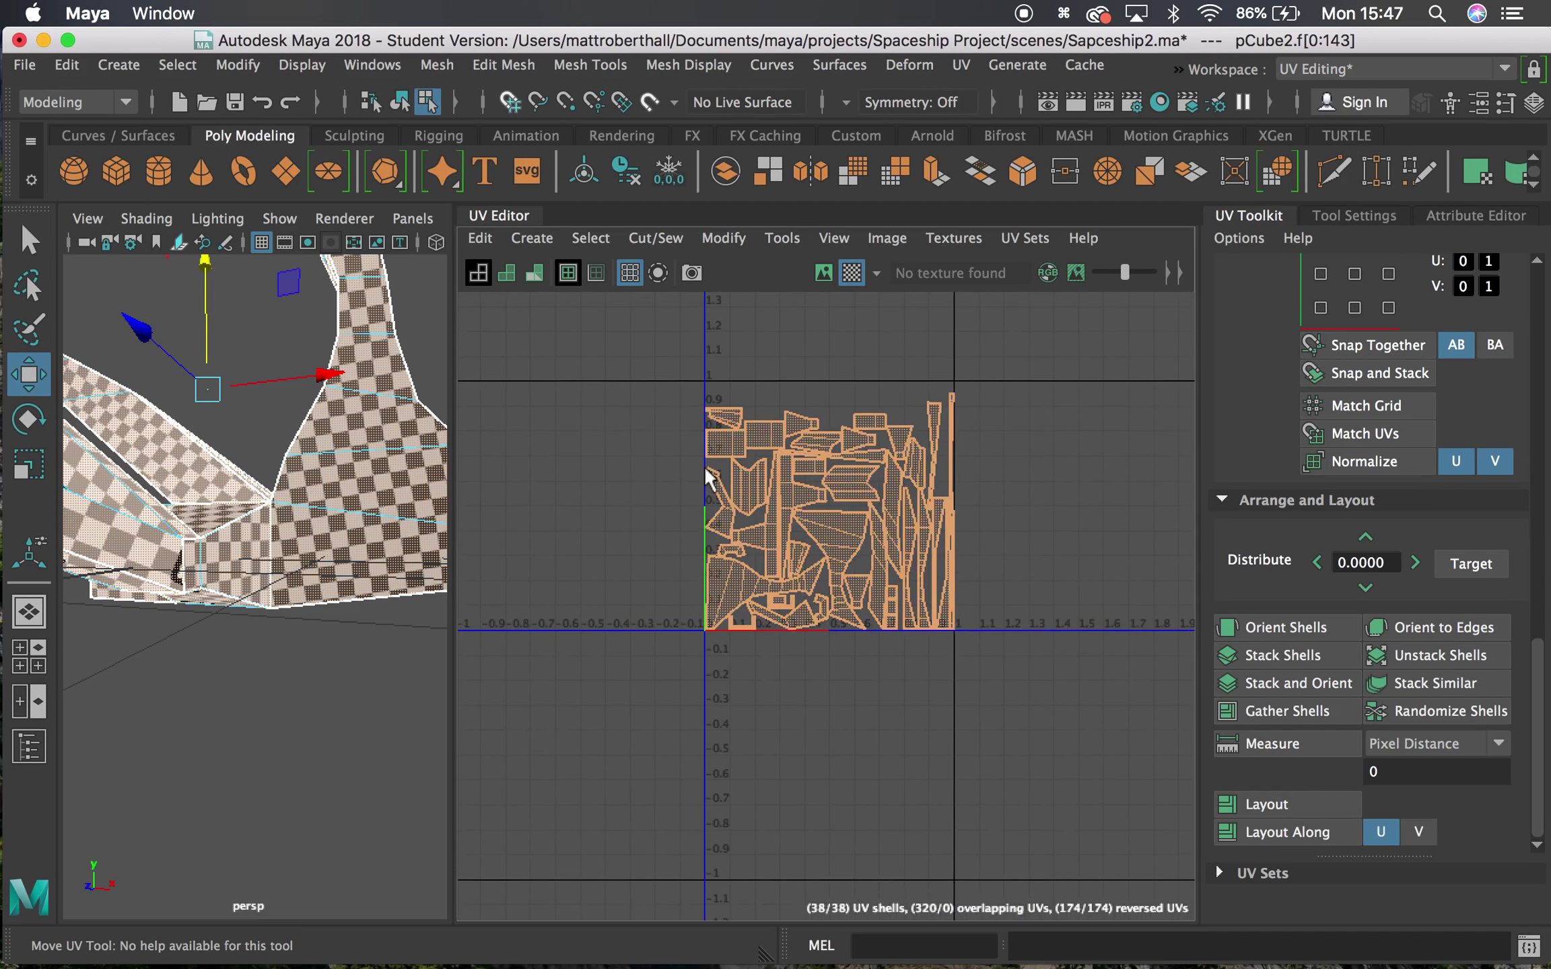
{"action": "right_click_drag", "start_coordinate": [705, 470], "coordinate": [1050, 663], "text": "alt"}
{"action": "middle_click_drag", "start_coordinate": [1050, 663], "coordinate": [829, 564], "text": "alt"}
{"action": "right_click_drag", "start_coordinate": [829, 564], "coordinate": [645, 486], "text": "alt"}
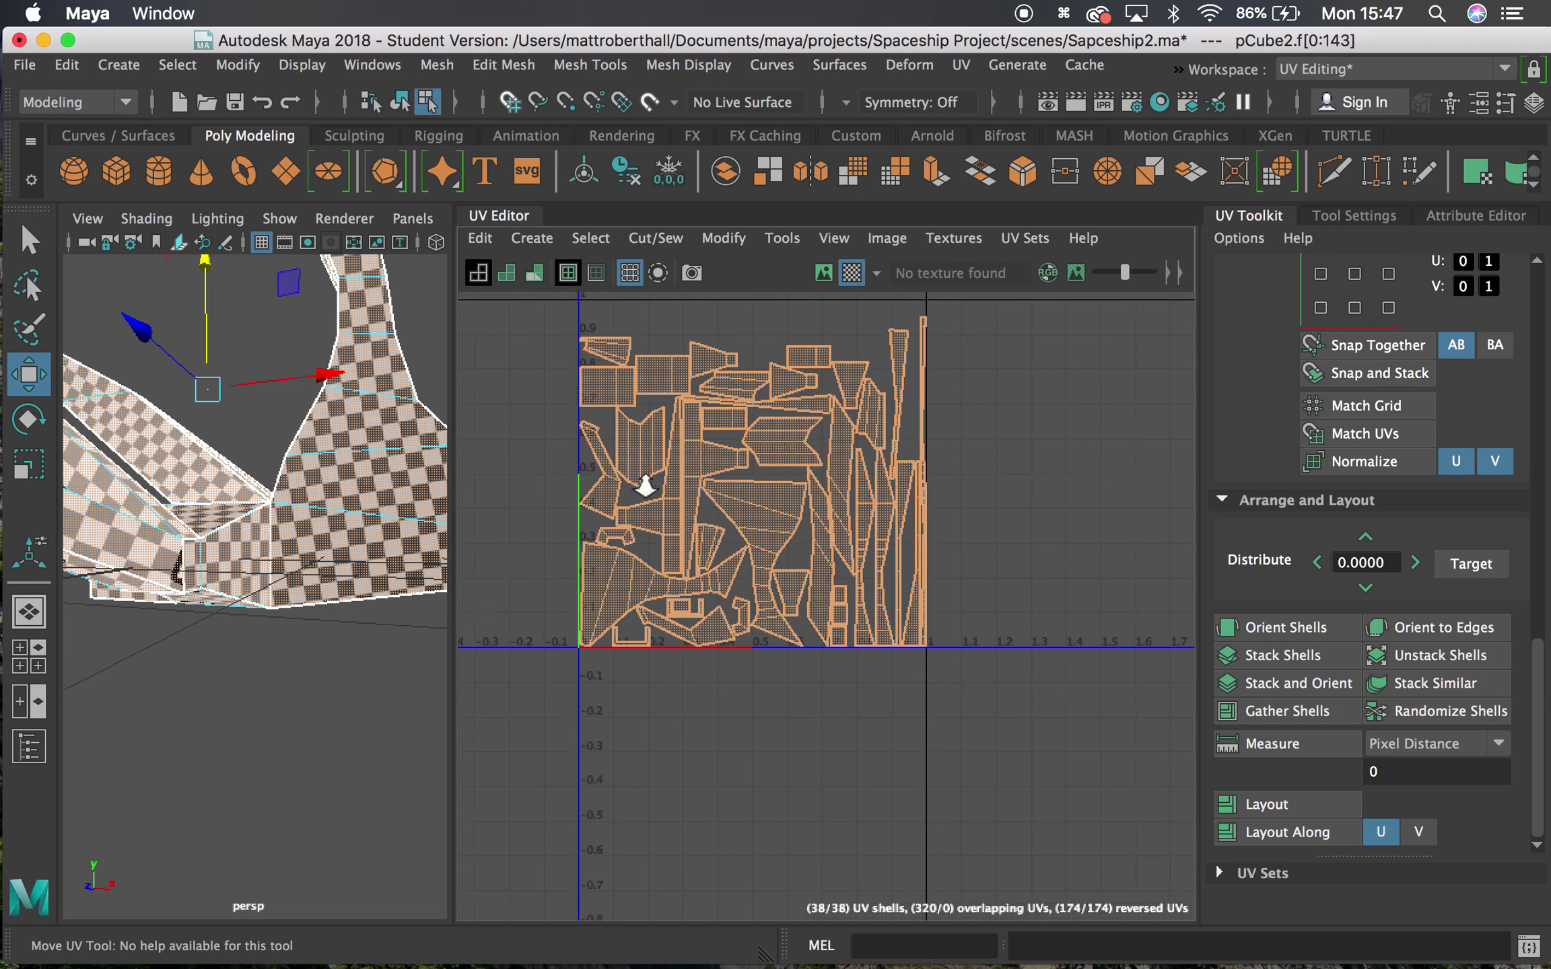
{"action": "left_click", "coordinate": [956, 558]}
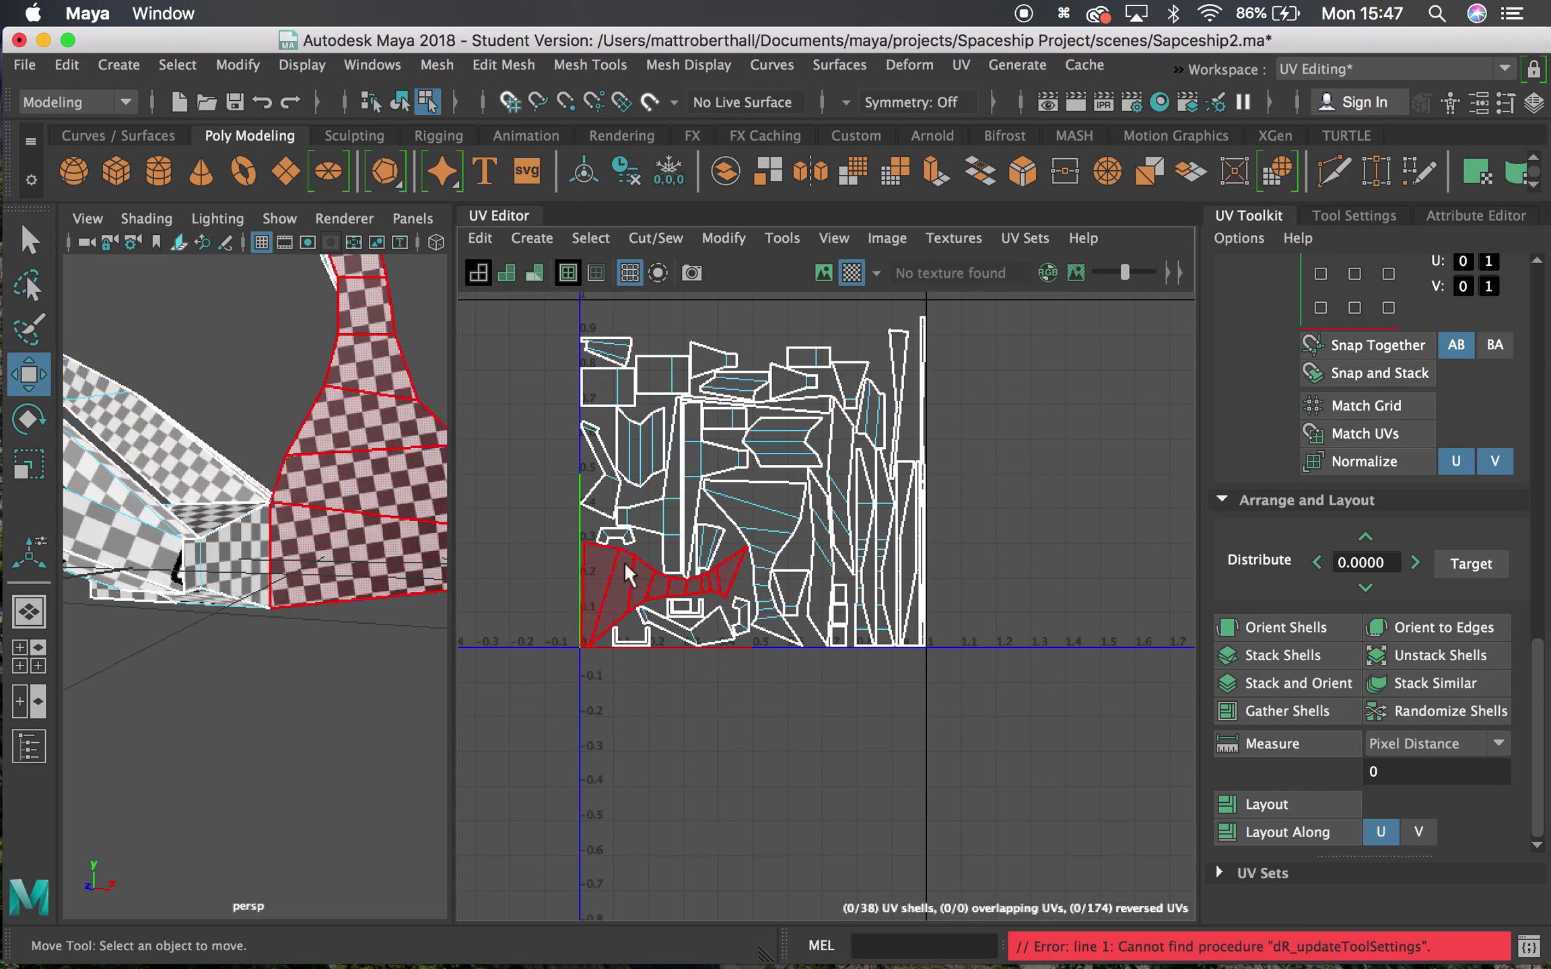
Examine the padding around the flared fin shell at the UV origin and how tightly the other shells fill the tile
{"action": "middle_click_drag", "start_coordinate": [650, 563], "coordinate": [709, 634], "text": "alt"}
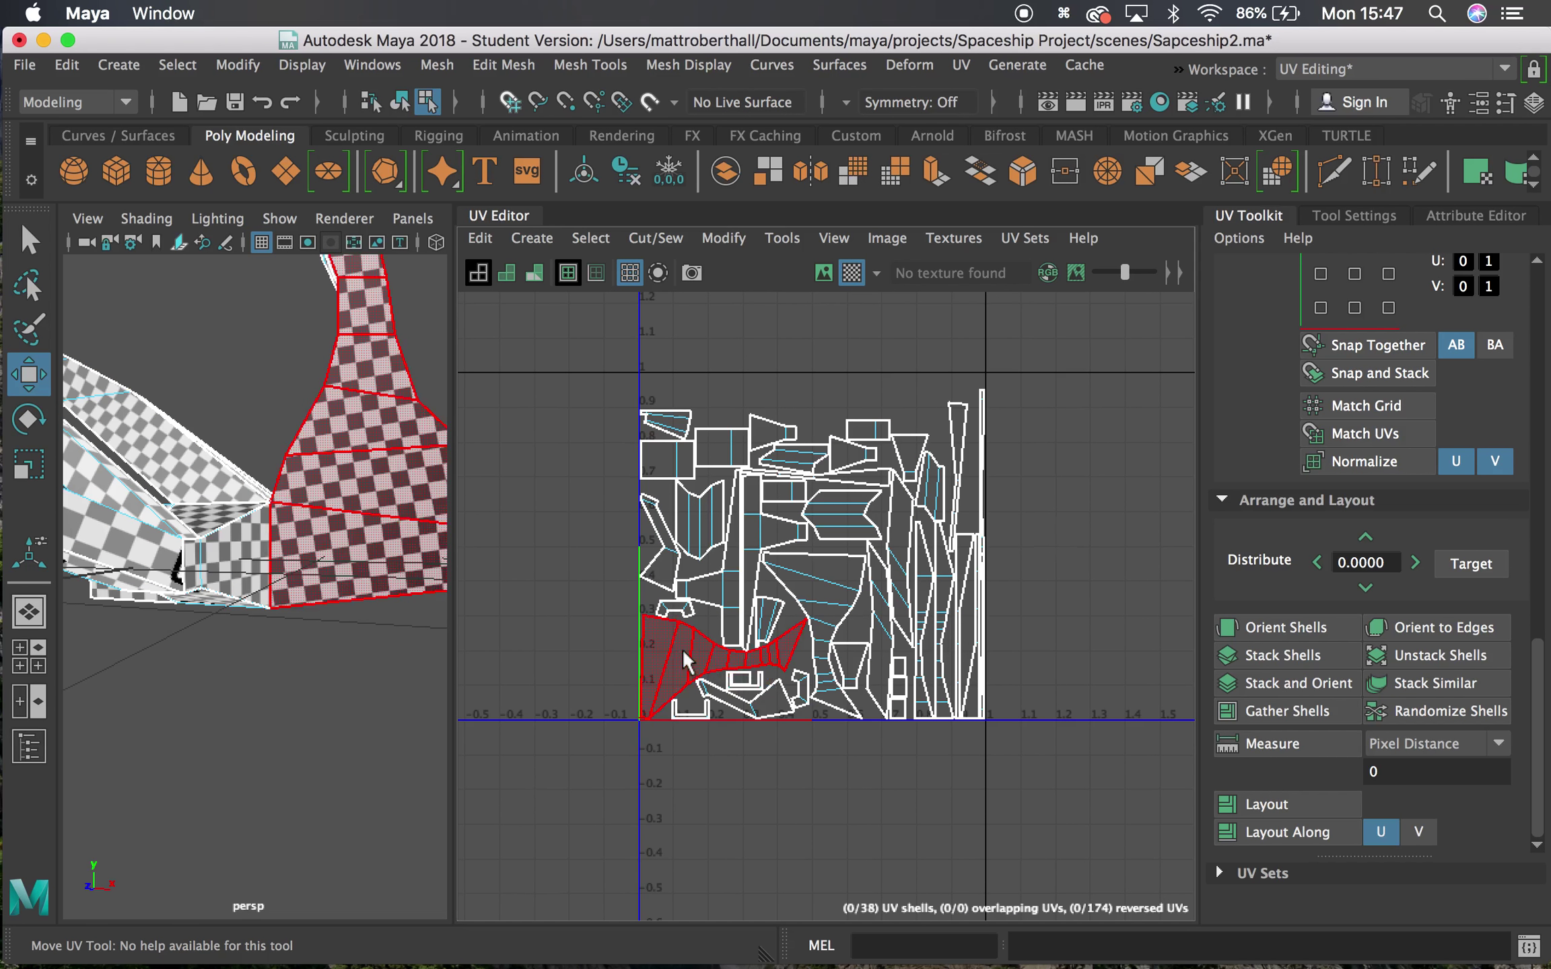
{"action": "right_click_drag", "start_coordinate": [684, 653], "coordinate": [1239, 925], "text": "alt"}
{"action": "right_click_drag", "start_coordinate": [805, 636], "coordinate": [1265, 882], "text": "alt"}
{"action": "right_click_drag", "start_coordinate": [894, 663], "coordinate": [1045, 714], "text": "alt"}
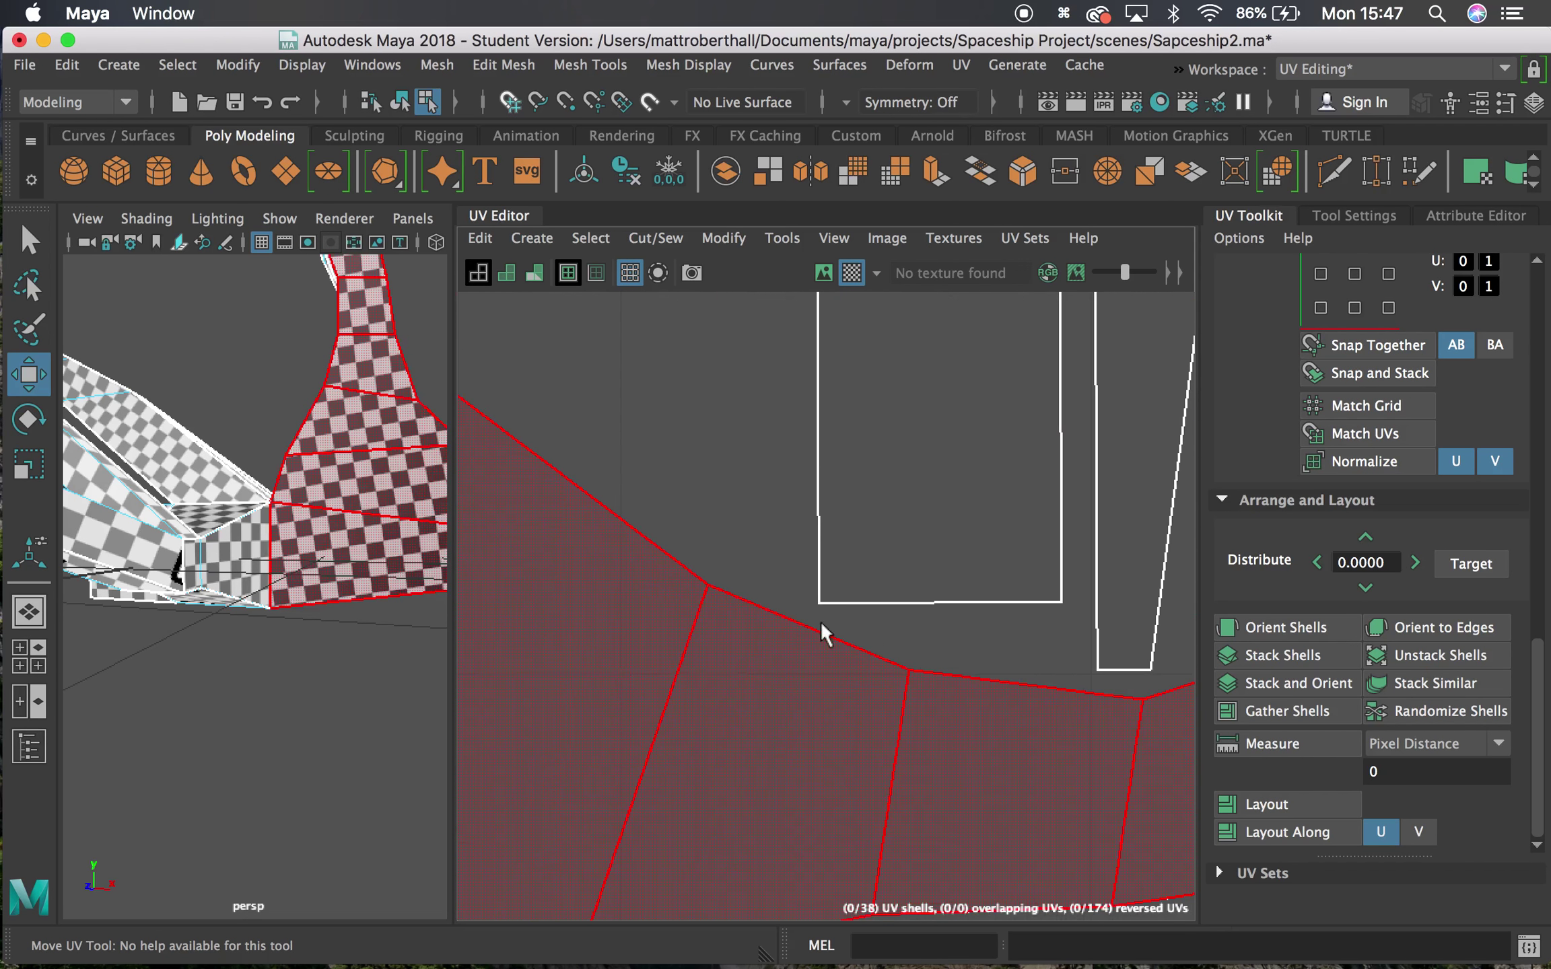
{"action": "right_click_drag", "start_coordinate": [913, 598], "coordinate": [649, 484], "text": "alt"}
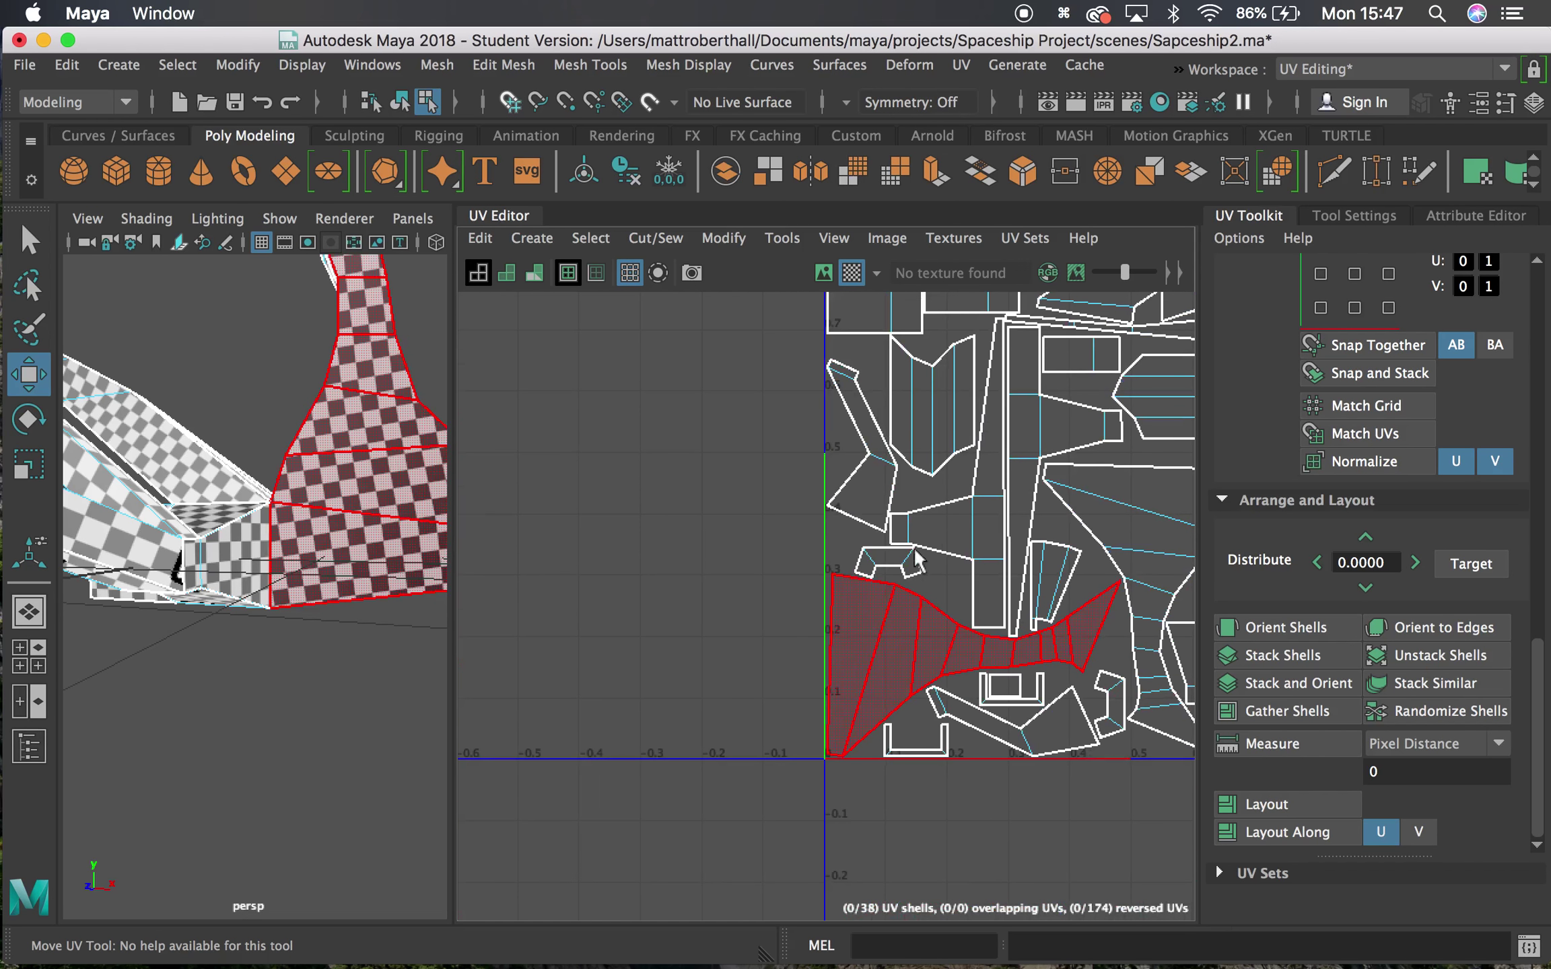
{"action": "middle_click_drag", "start_coordinate": [898, 503], "coordinate": [737, 587], "text": "alt"}
{"action": "right_click_drag", "start_coordinate": [743, 583], "coordinate": [729, 542], "text": "alt"}
{"action": "scroll", "coordinate": [729, 542], "scroll_direction": "down", "scroll_amount": 2}
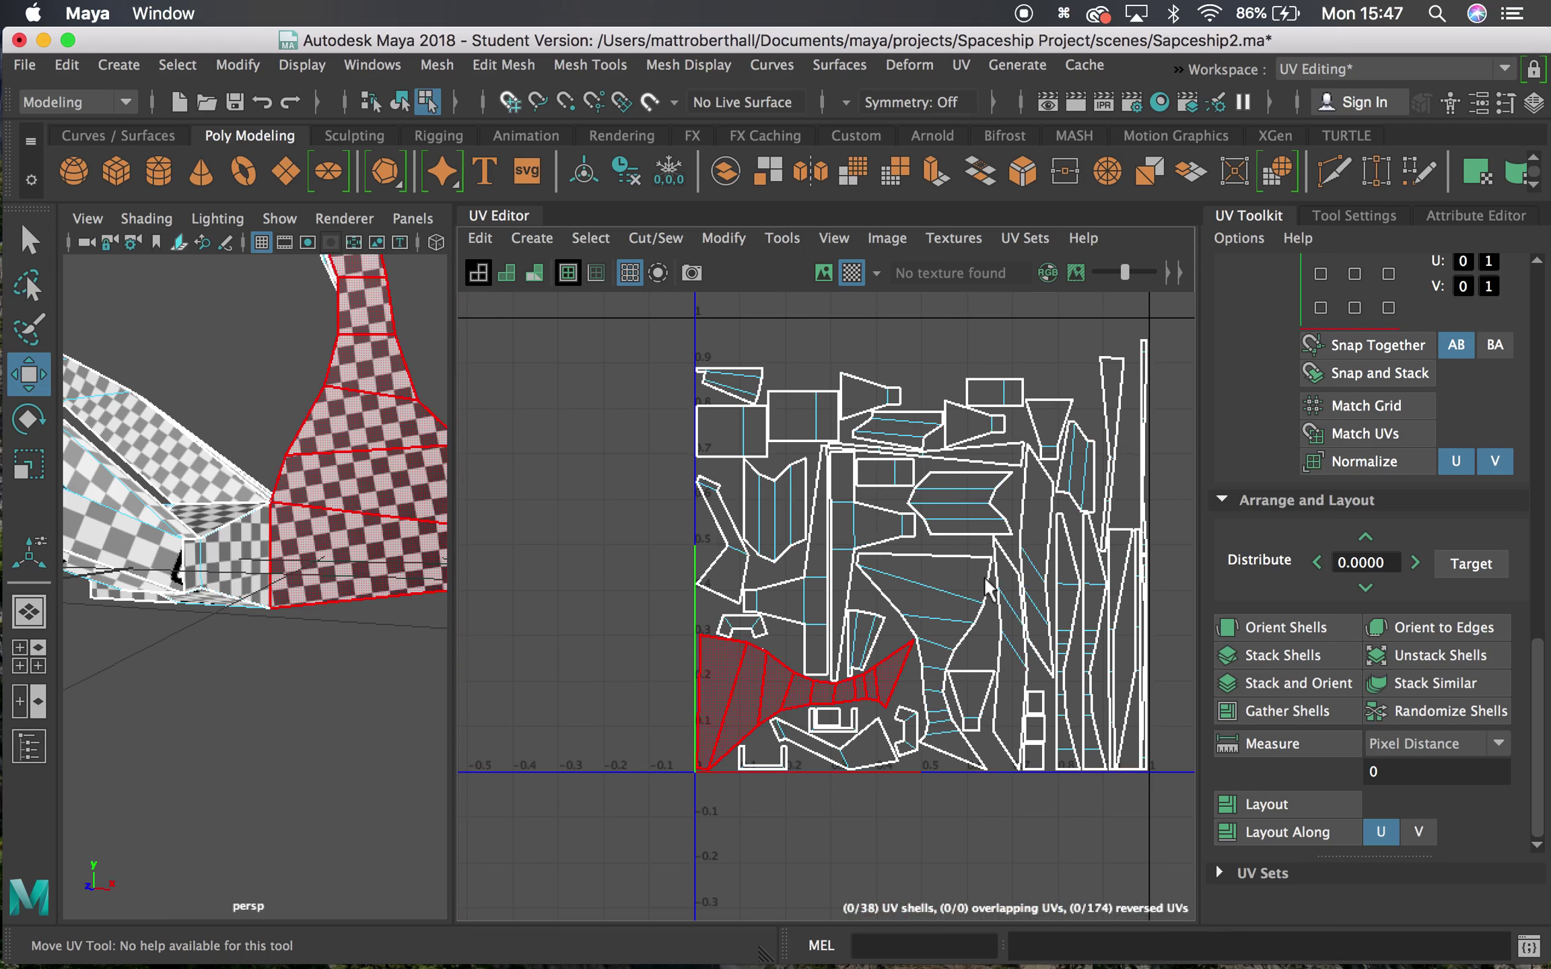
{"action": "scroll", "coordinate": [805, 586], "scroll_direction": "down", "scroll_amount": 3}
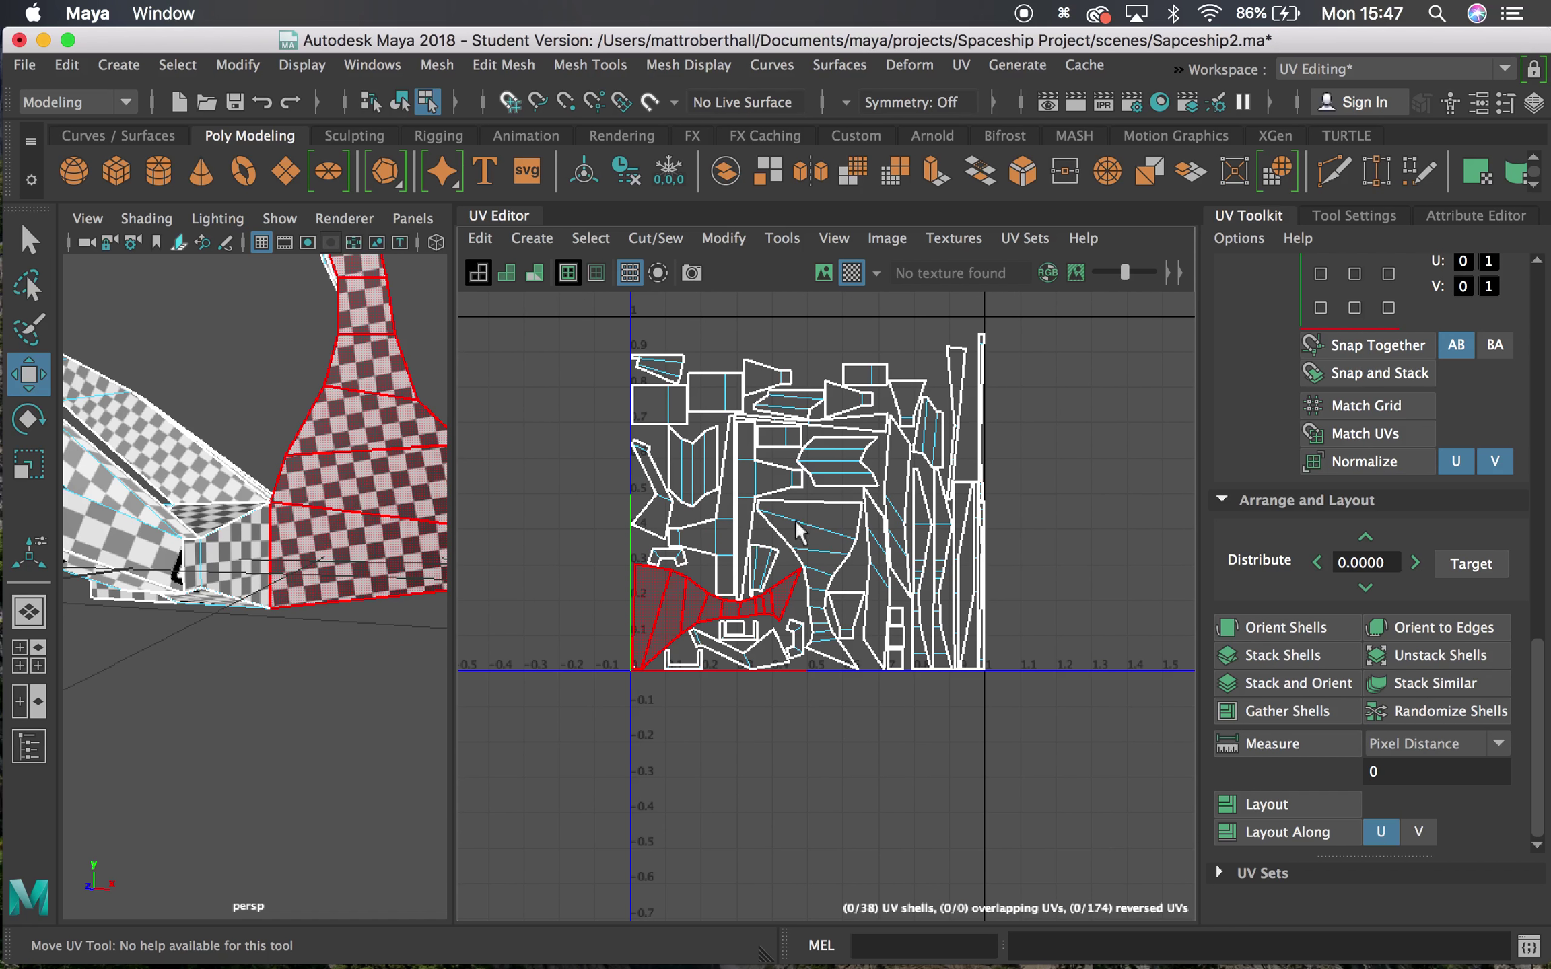
Pick the upper thin strip shell along the U = 1 tile edge and inspect the spaceship's checker pattern from several angles
{"action": "left_click", "coordinate": [978, 350]}
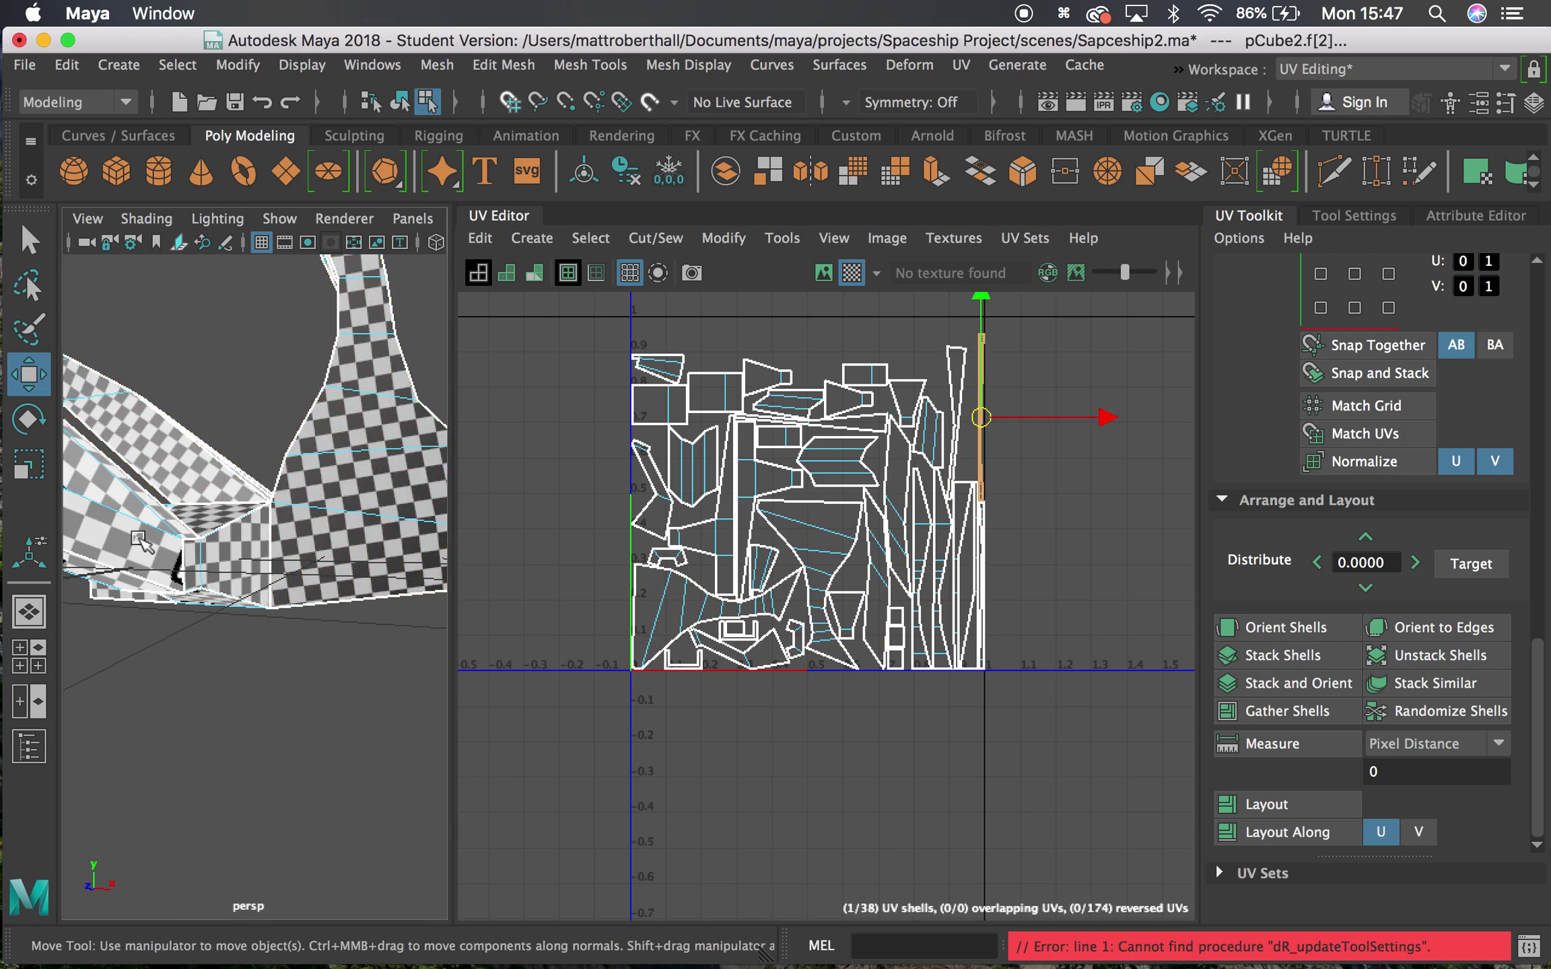
{"action": "left_click_drag", "start_coordinate": [163, 532], "coordinate": [129, 566], "text": "alt"}
{"action": "right_click_drag", "start_coordinate": [150, 556], "coordinate": [42, 573], "text": "alt"}
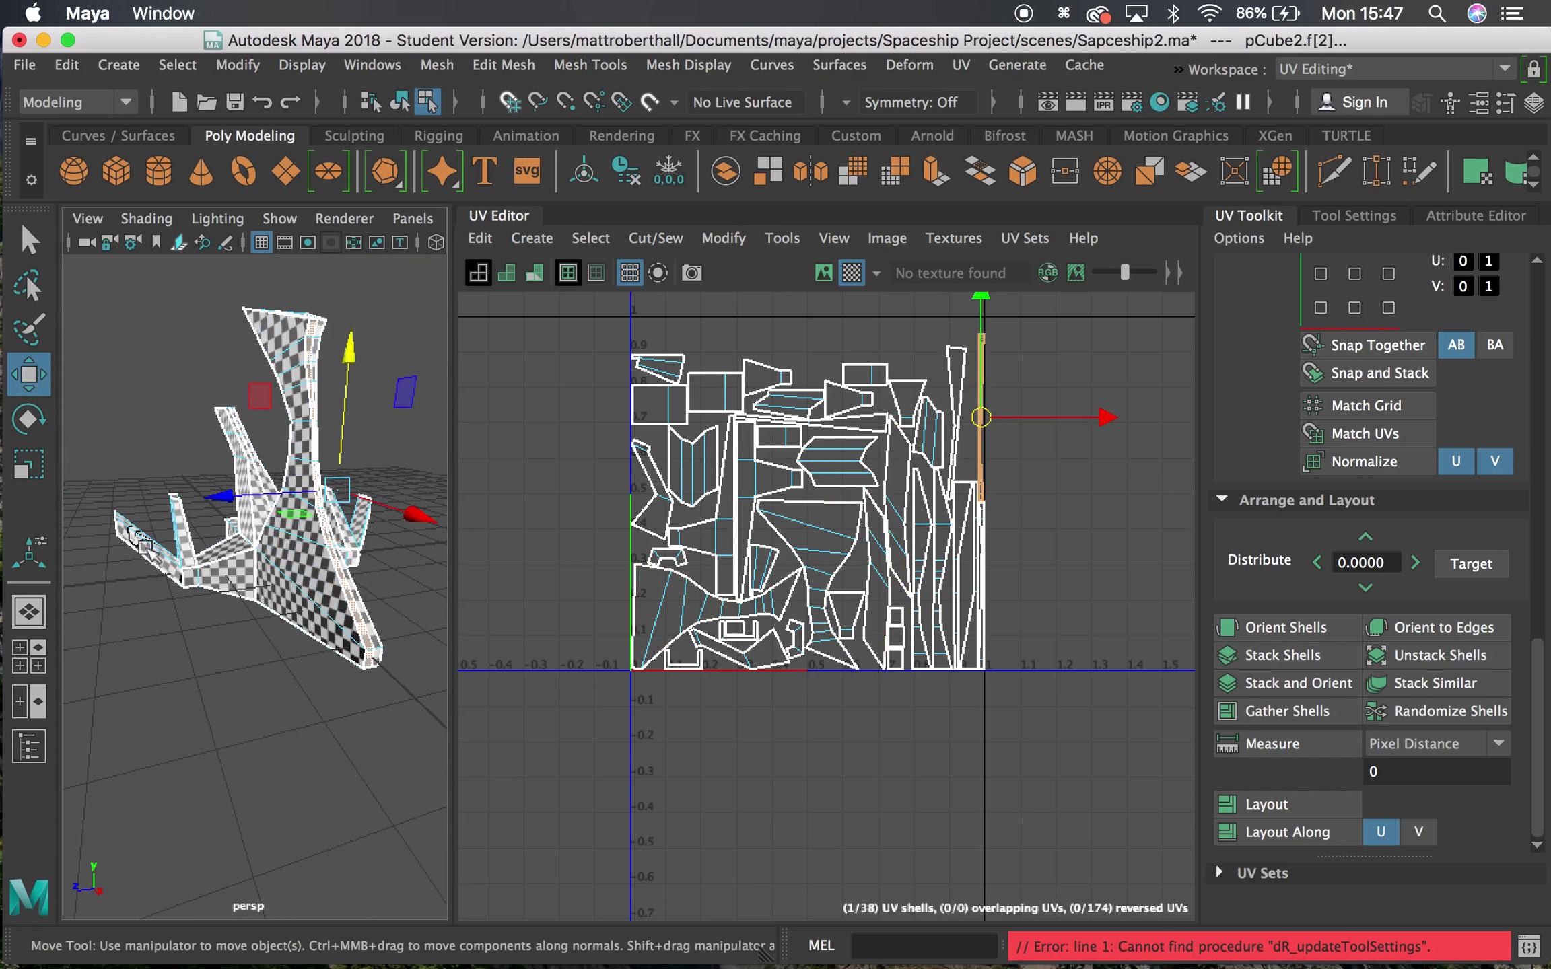
{"action": "middle_click_drag", "start_coordinate": [170, 560], "coordinate": [52, 591], "text": "alt"}
{"action": "left_click_drag", "start_coordinate": [176, 604], "coordinate": [444, 587], "text": "alt"}
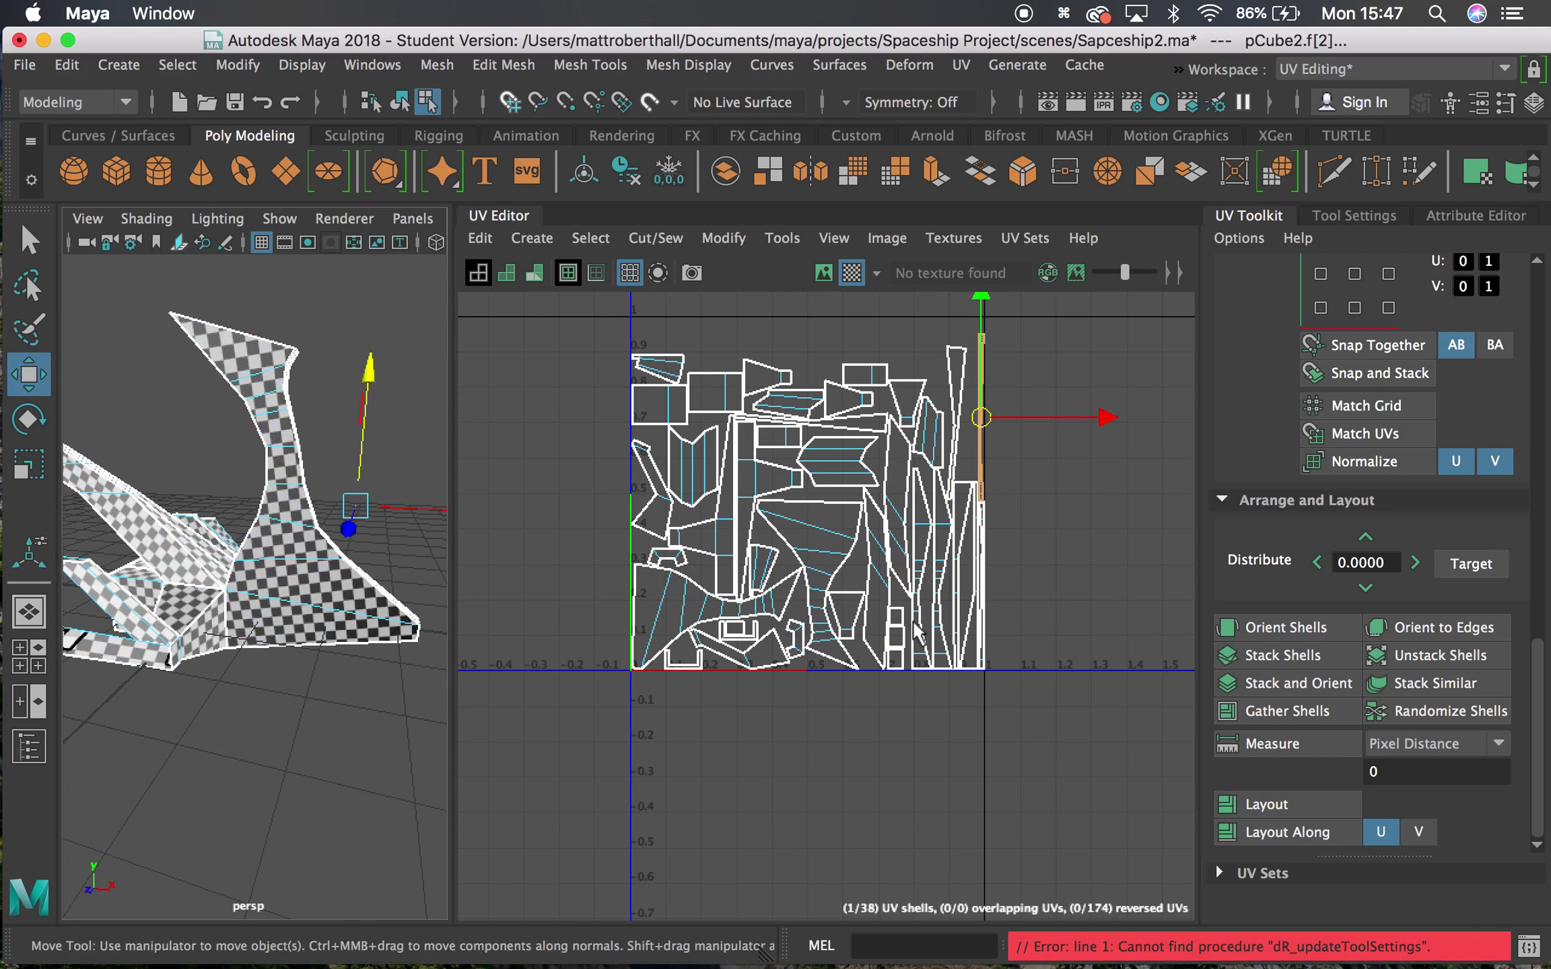